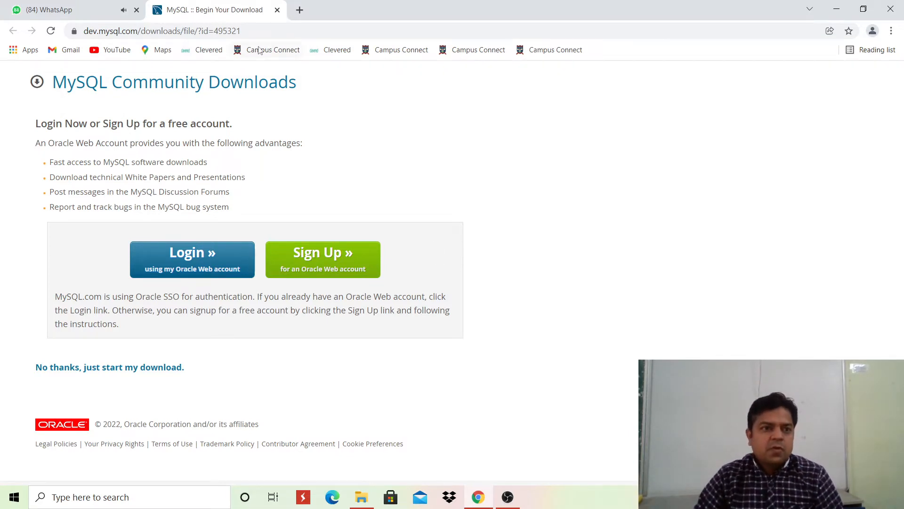
Skip the Oracle login and start downloading the MySQL installer .msi.
left_click_drag(249, 26, 82, 27)
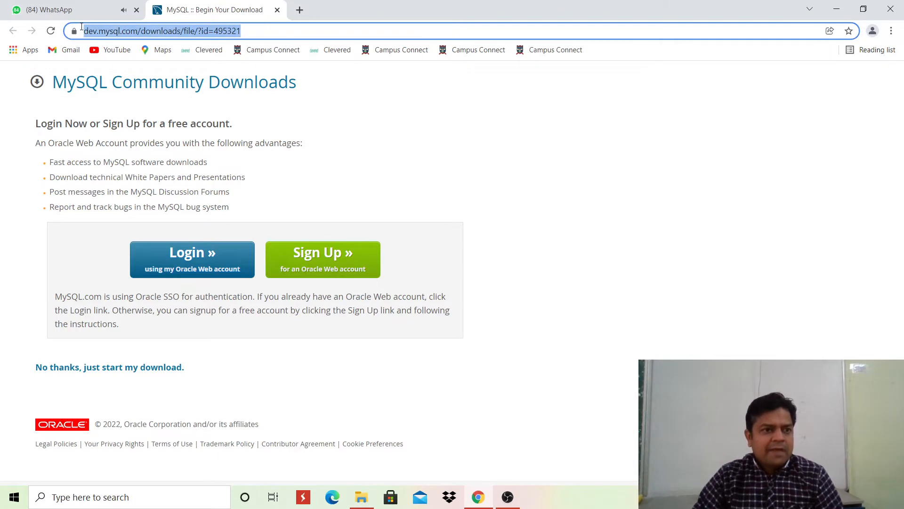
left_click(346, 115)
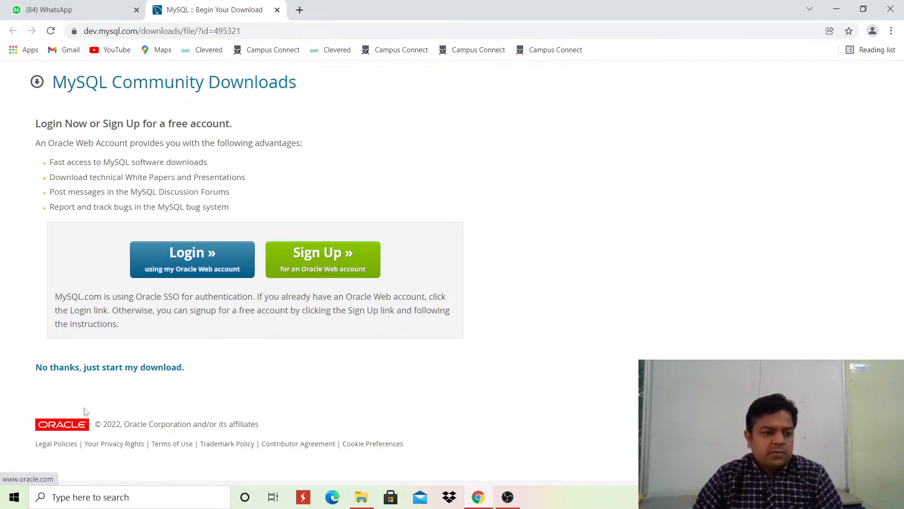
left_click(104, 371)
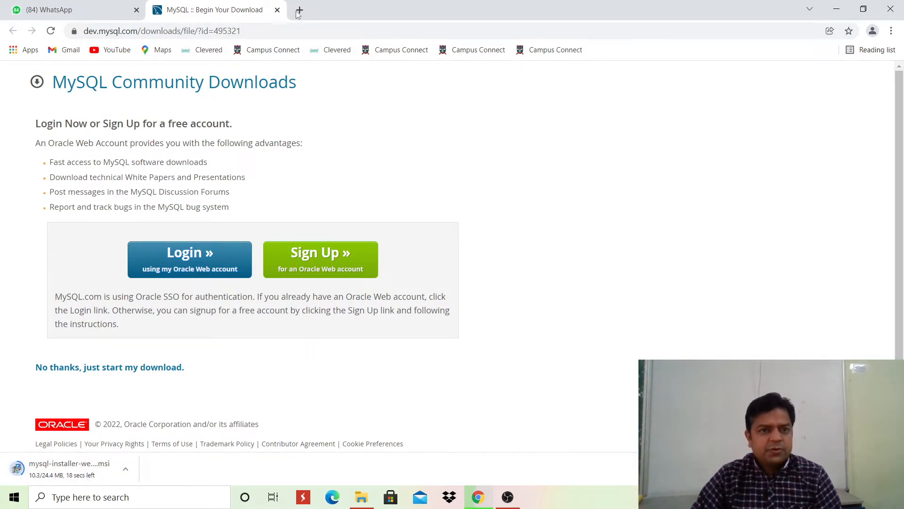
Open a new Chrome tab while the installer download continues.
key("ctrl+t")
Show the finished mysql-installer-web-community-8.0.20.0.msi from Chrome's Downloads list in its folder.
left_click(891, 31)
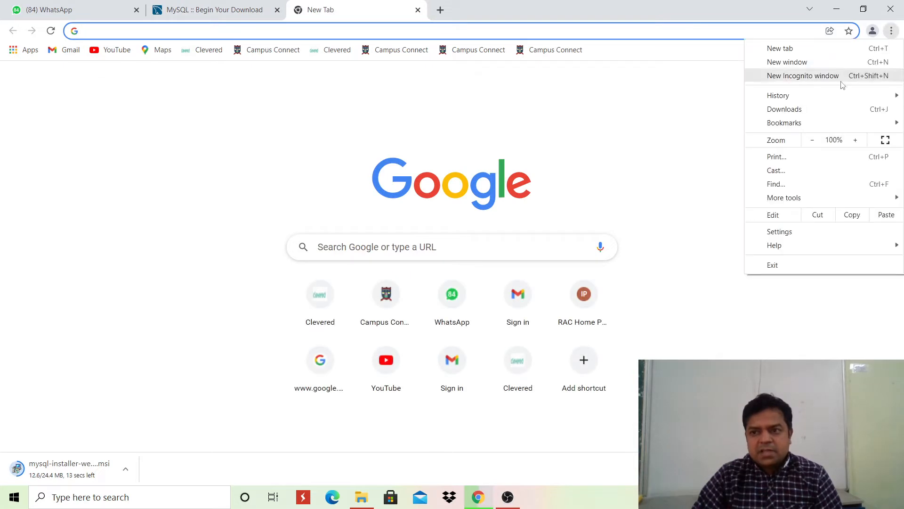
left_click(784, 109)
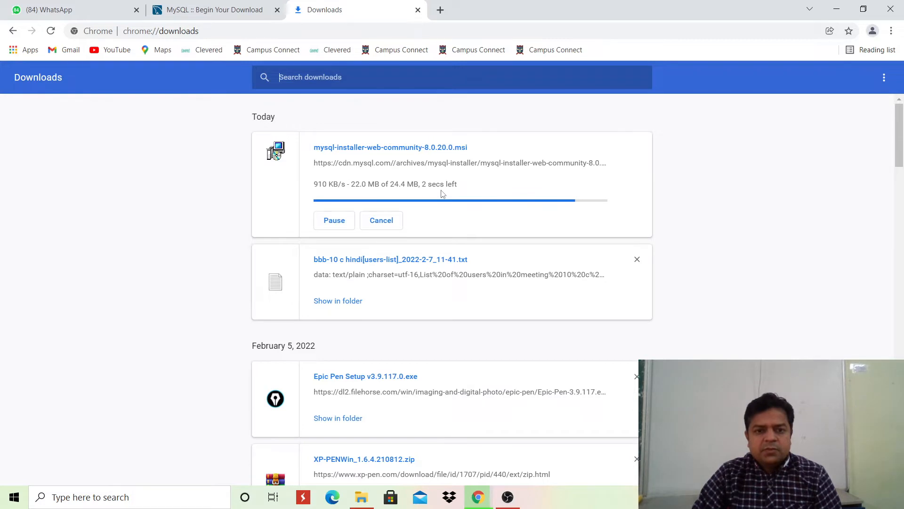
left_click(181, 5)
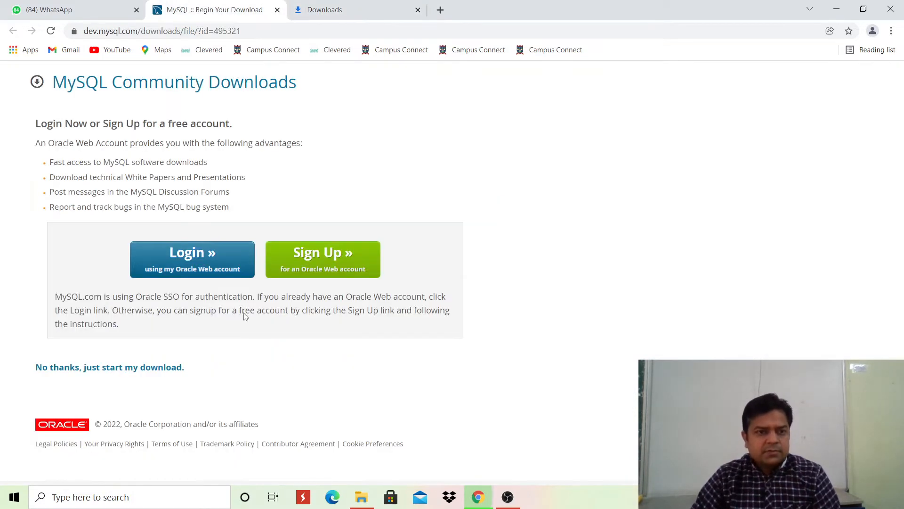
left_click(337, 4)
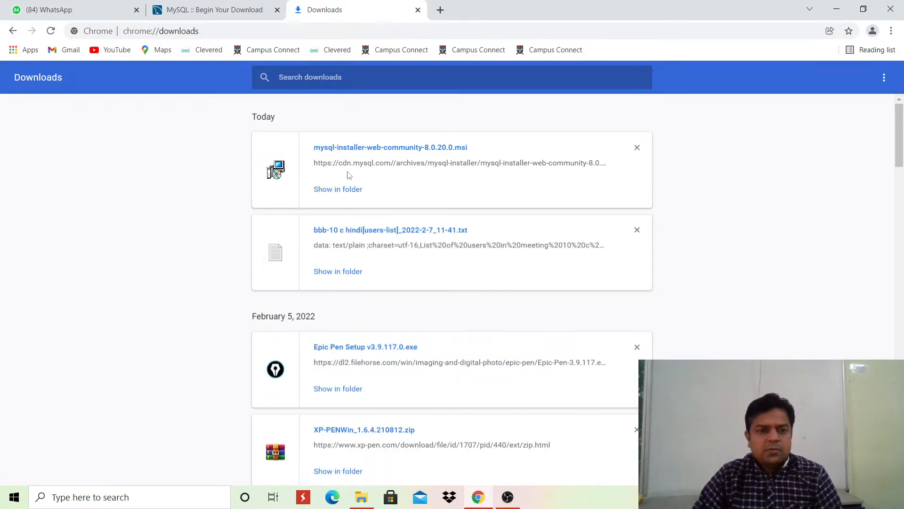
left_click(338, 192)
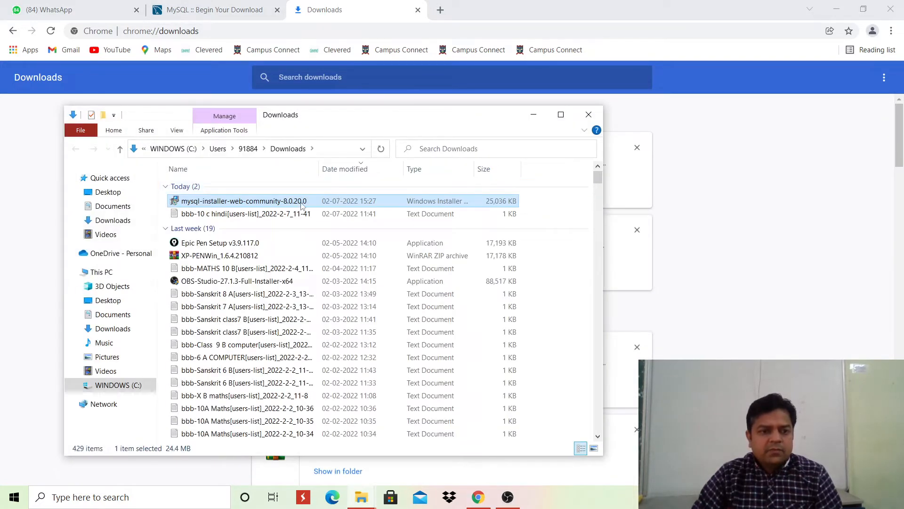
Run mysql-installer-web-community-8.0.20.0, minimize the Downloads folder, and bring the installer forward.
double_click(297, 203)
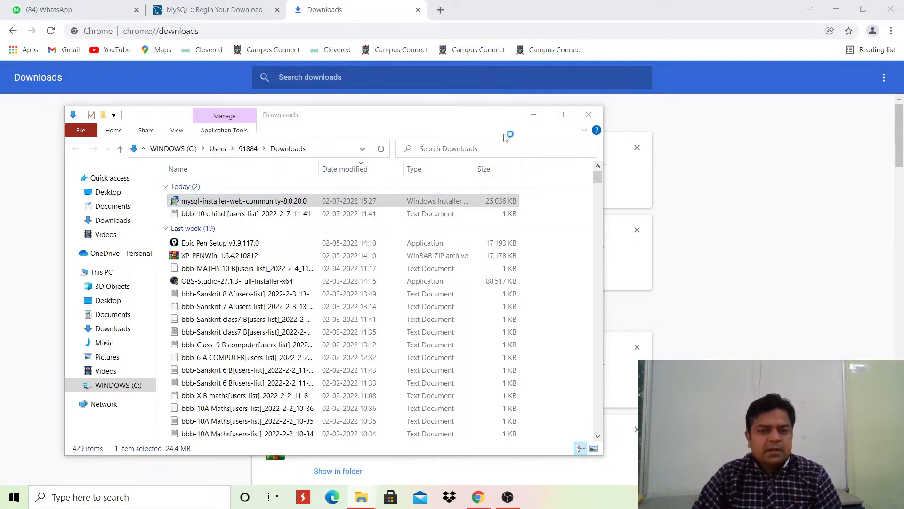
left_click(535, 115)
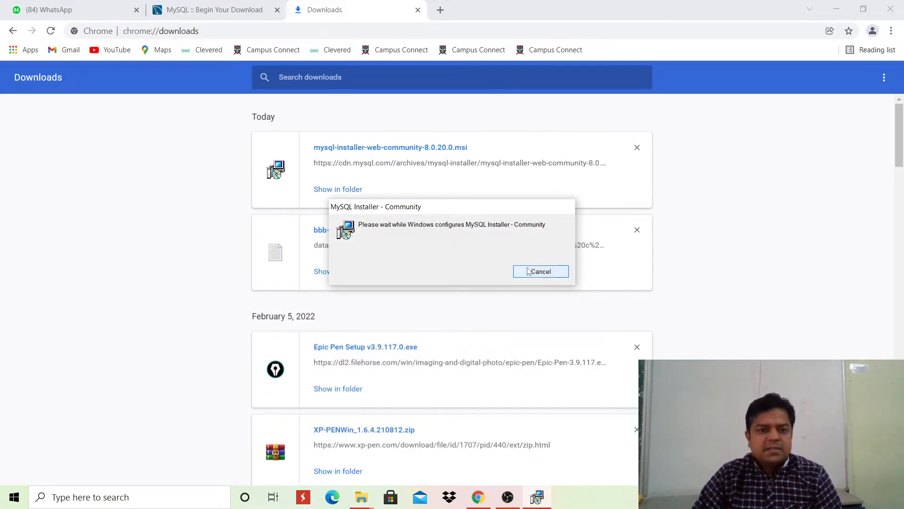
left_click(234, 13)
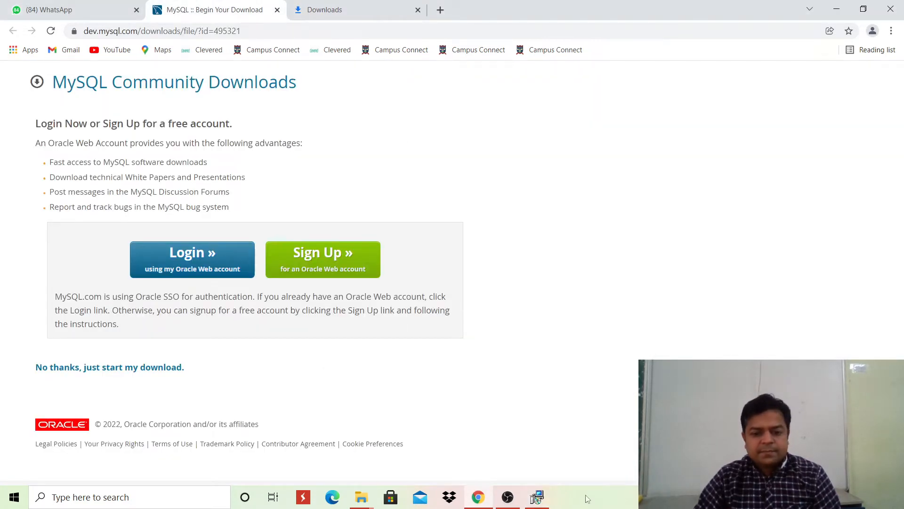
left_click(537, 496)
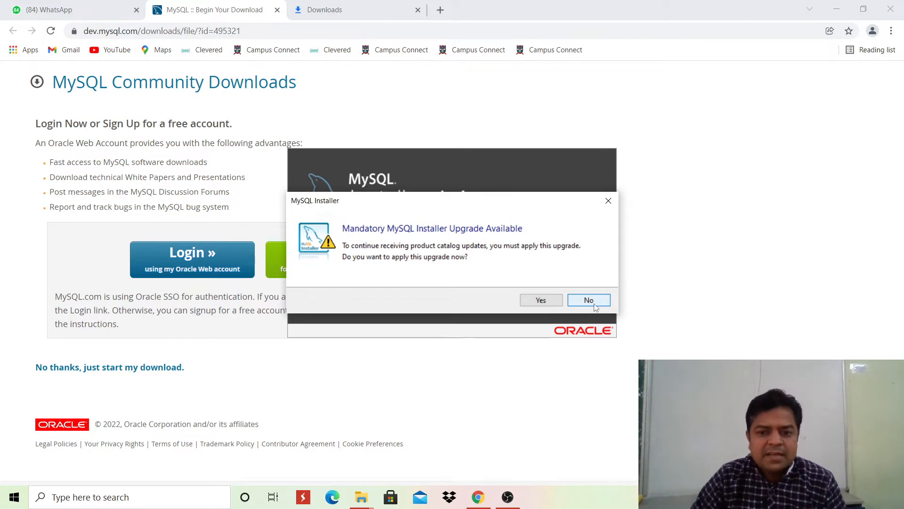
Decline the mandatory installer upgrade and choose the Server only setup type.
left_click(594, 303)
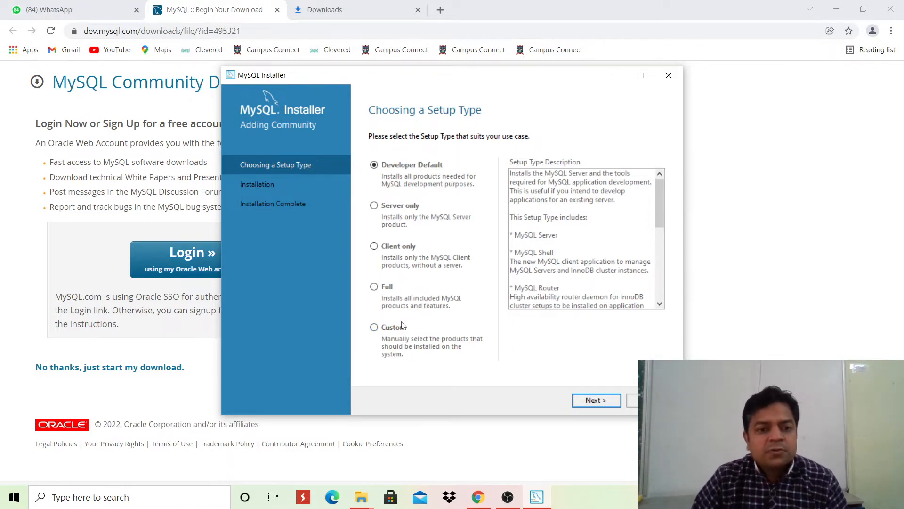
left_click(378, 208)
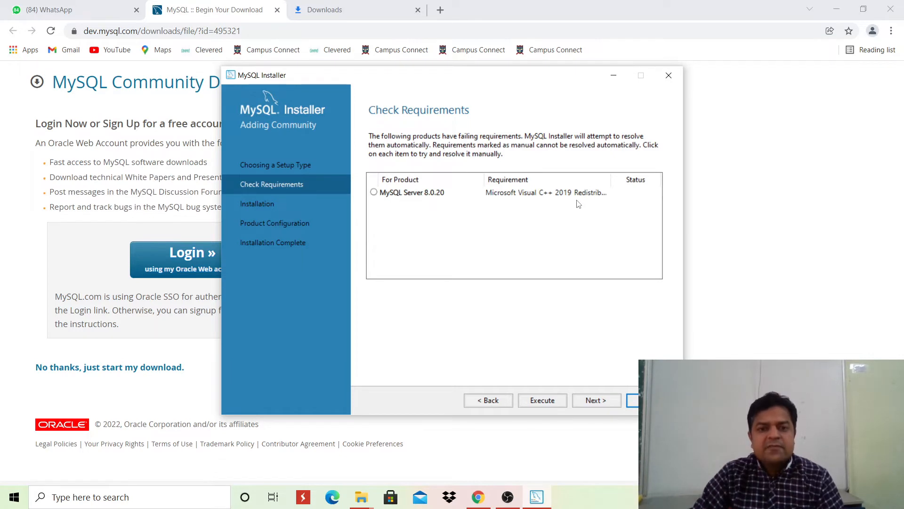
Select the MySQL Server 8.0.20 requirement and execute to fetch the Visual C++ 2019 Redistributable.
left_click(400, 198)
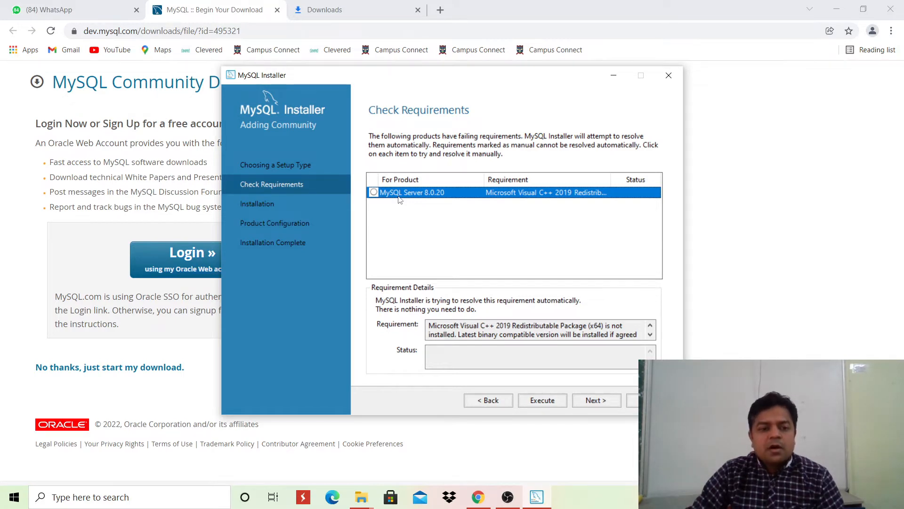
left_click(533, 404)
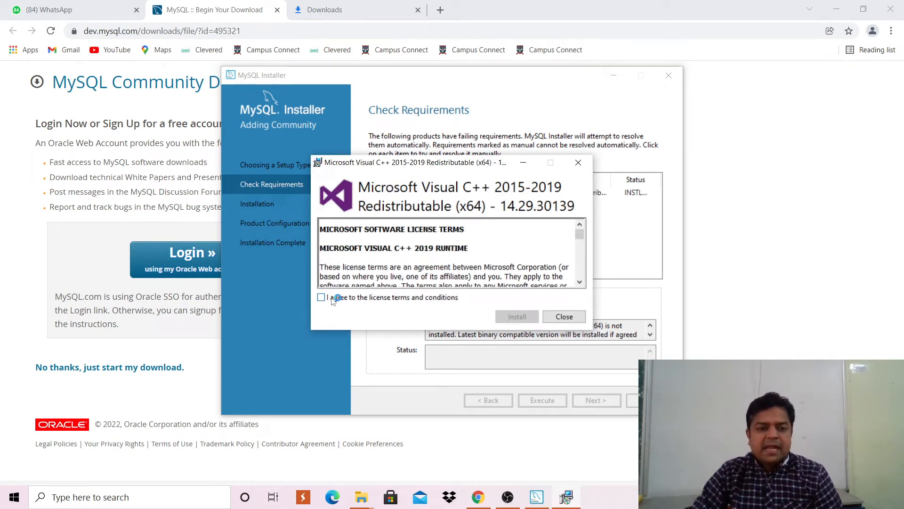
Accept the license and install Visual C++ 2015-2019 x64, then continue to MySQL Installer's Installation page.
left_click(333, 298)
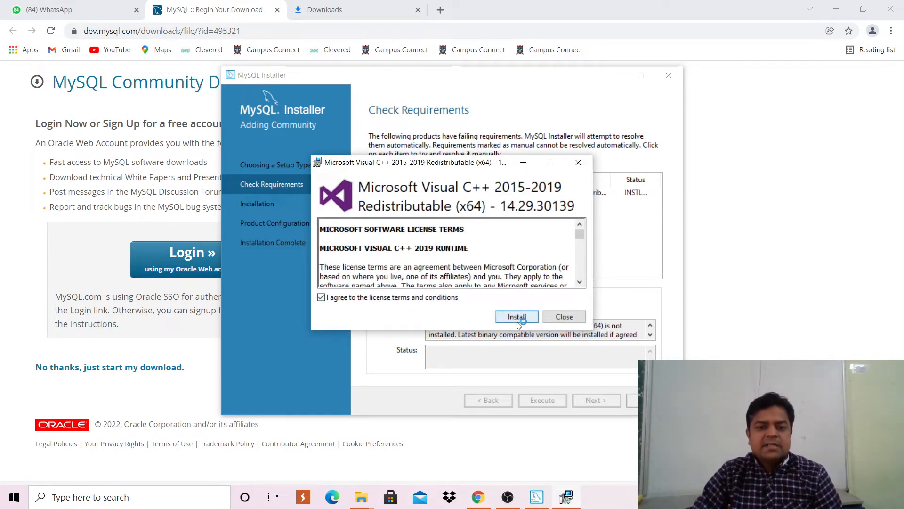
left_click(517, 321)
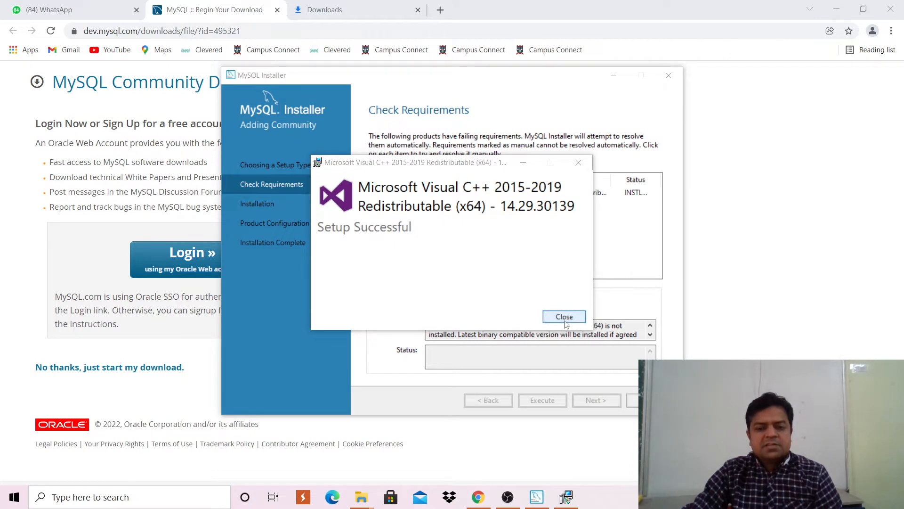
left_click(565, 319)
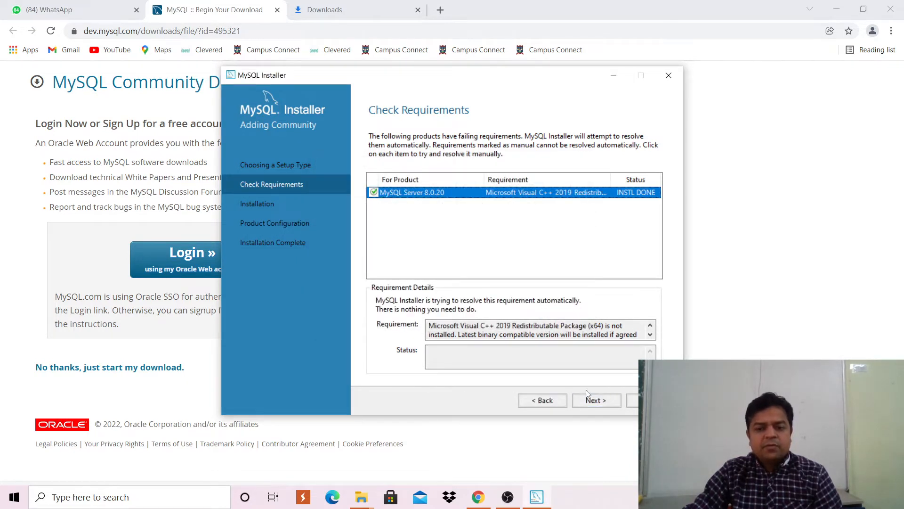
left_click(589, 405)
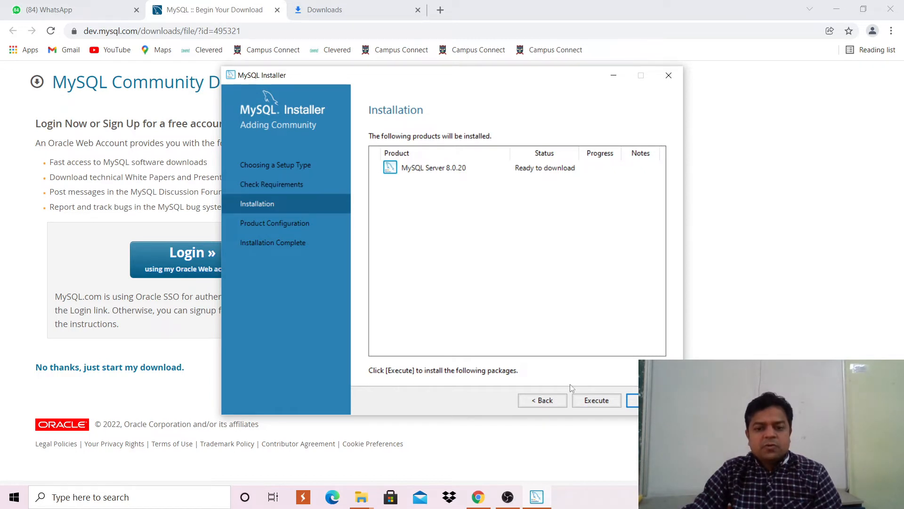
Execute the download and installation of MySQL Server 8.0.20.
left_click(593, 407)
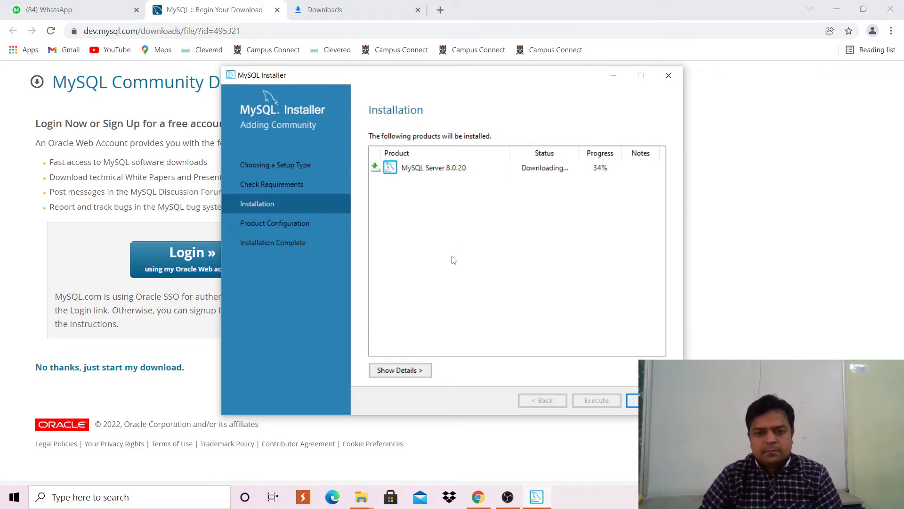
left_click(114, 497)
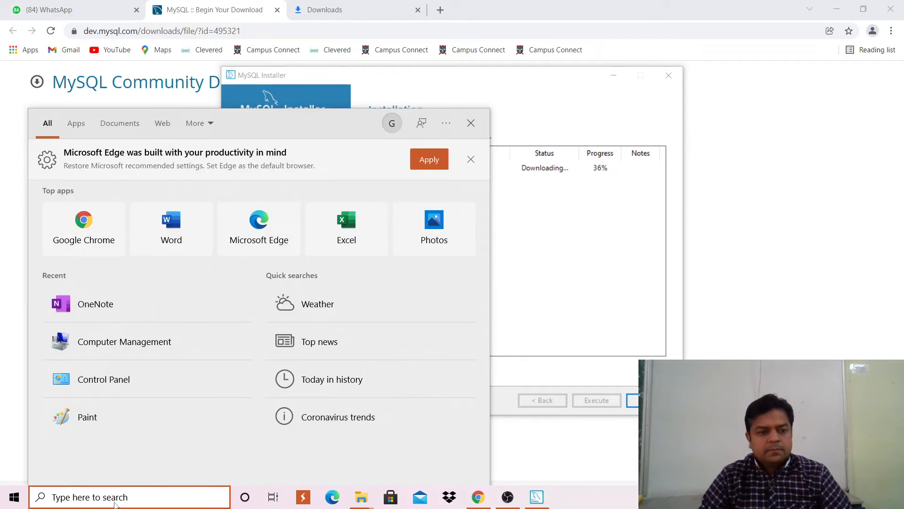
Discard the stray Windows search and return to the MySQL Installer download.
type("pe")
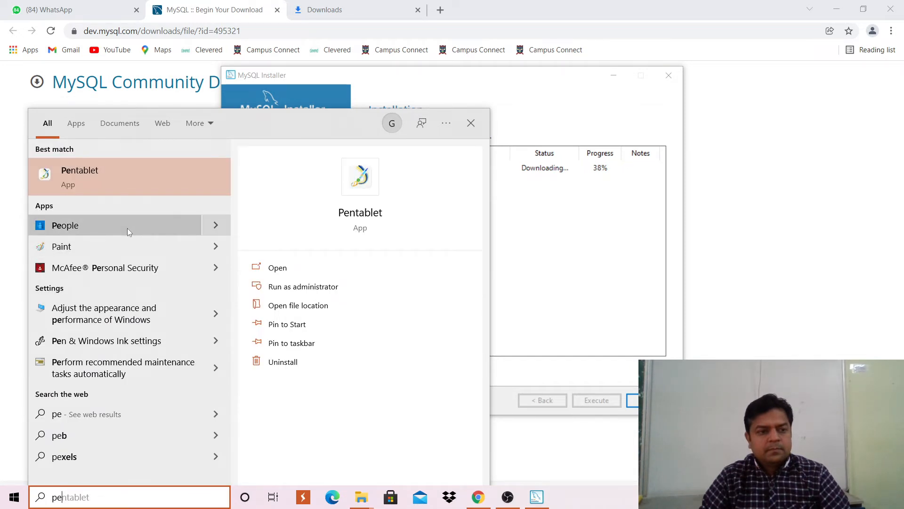
key("BackSpace")
key("BackSpace")
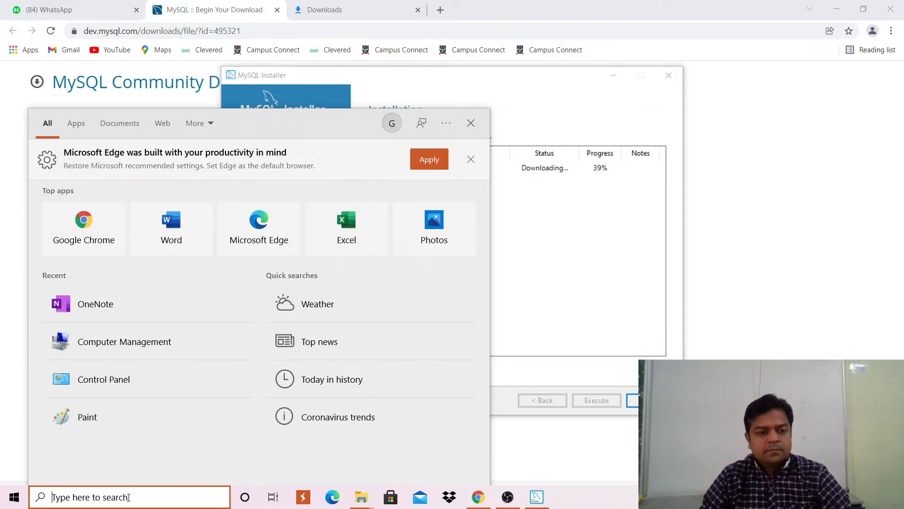
type("v")
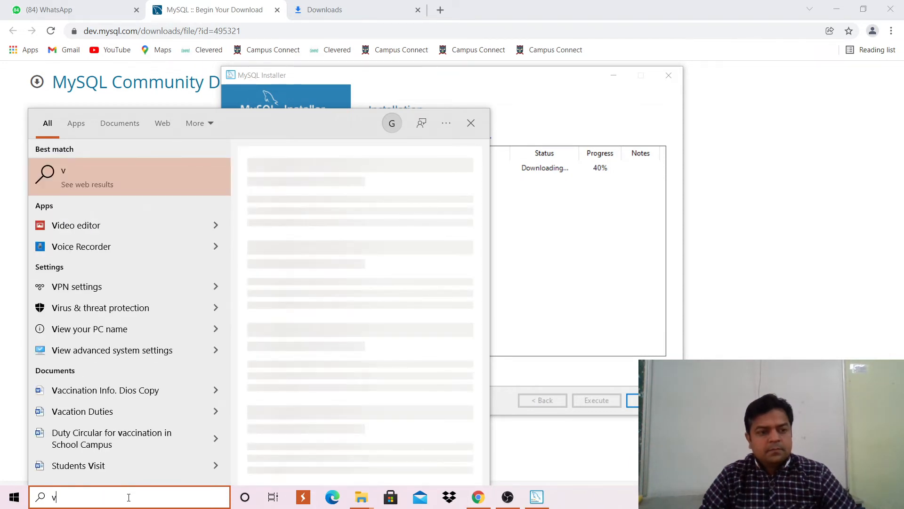
key("BackSpace")
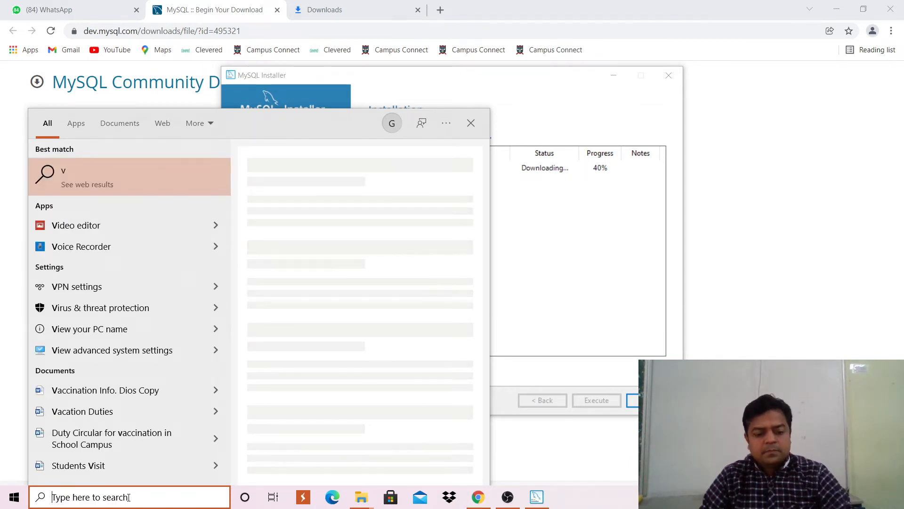
left_click(821, 240)
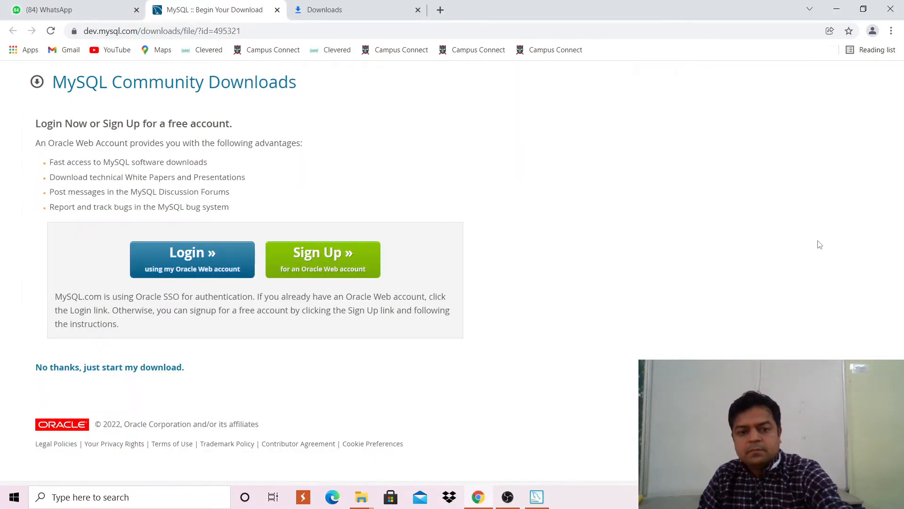
left_click(536, 499)
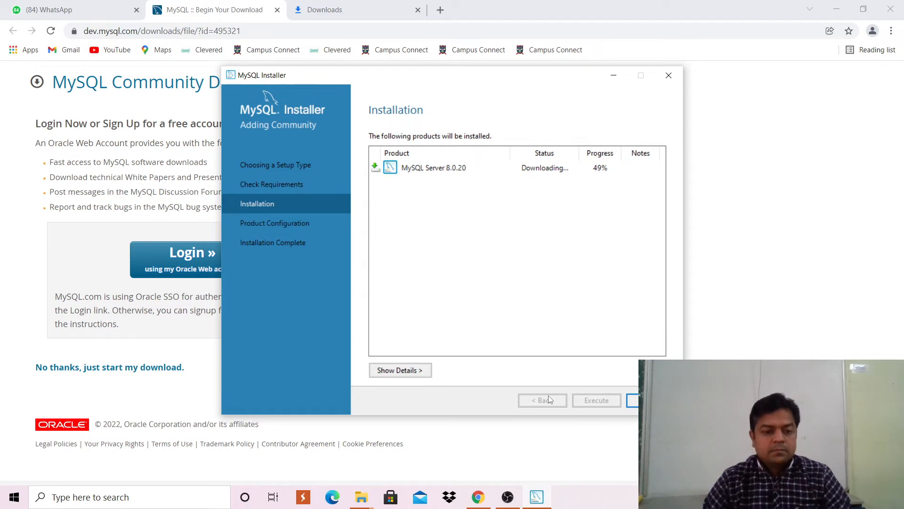
Search 'epic' in Windows Search and launch Epic Pen.
left_click(59, 498)
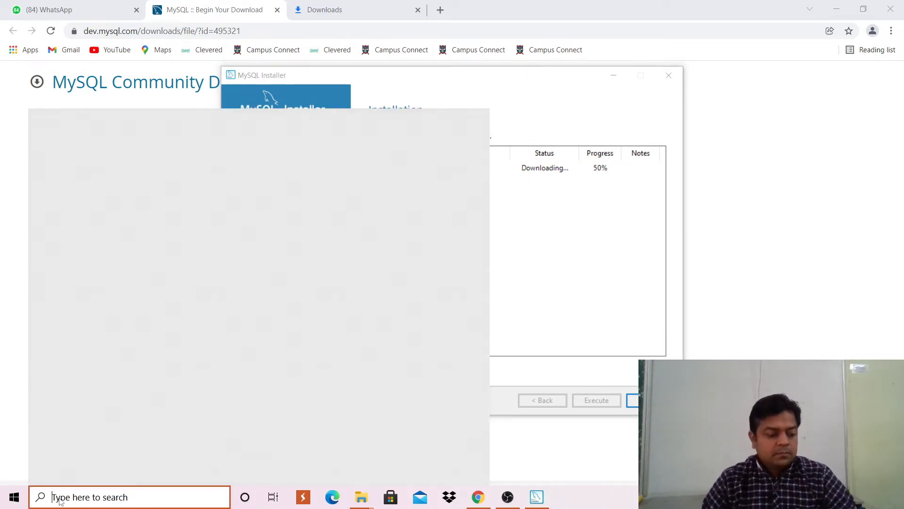
type("epic")
left_click(566, 269)
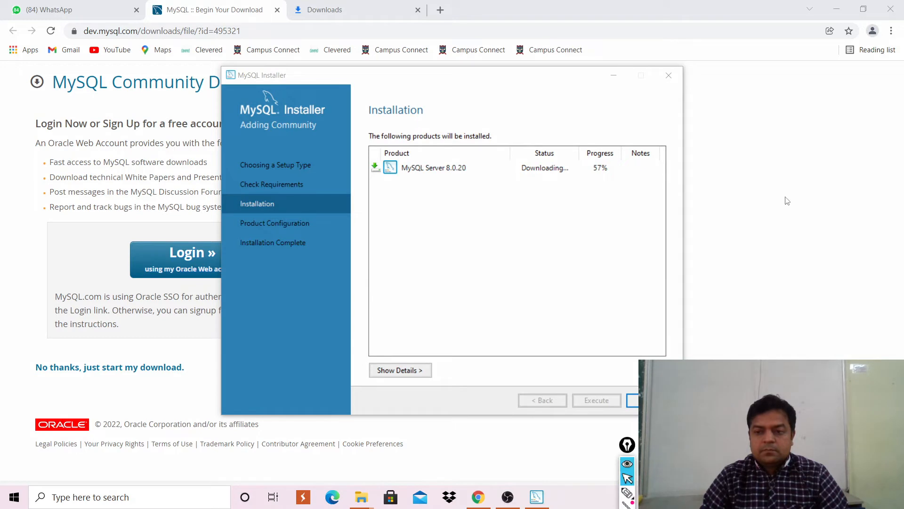
Using Epic Pen, circle the download status and progress in yellow and underline the percentage in blue.
left_click(627, 492)
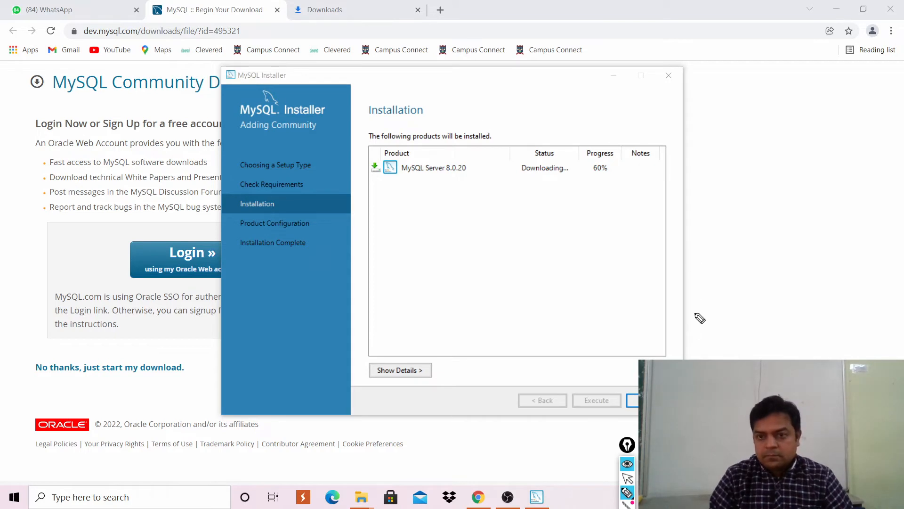
mouse_move(622, 150)
left_mouse_down()
mouse_move(606, 137)
mouse_move(517, 147)
mouse_move(546, 229)
mouse_move(642, 183)
mouse_move(623, 146)
left_mouse_up()
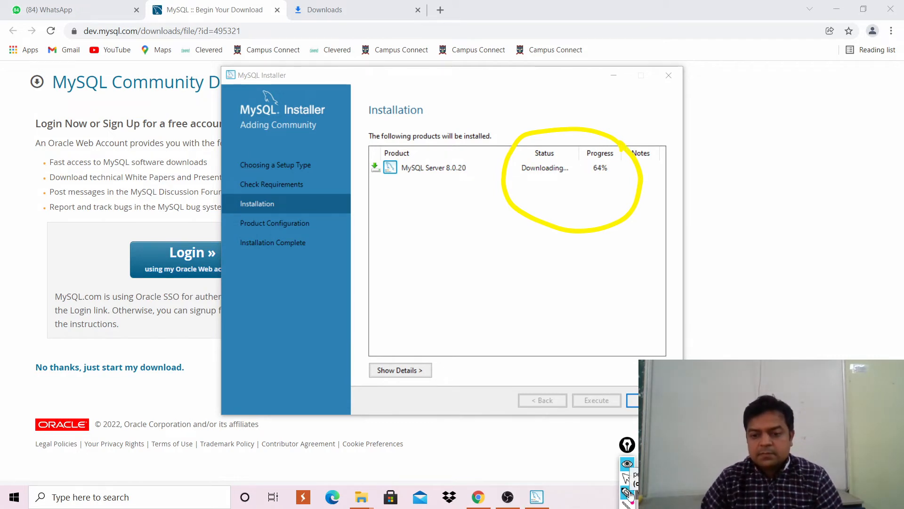
mouse_move(626, 450)
left_mouse_down()
mouse_move(711, 356)
mouse_move(776, 309)
left_mouse_up()
mouse_move(783, 357)
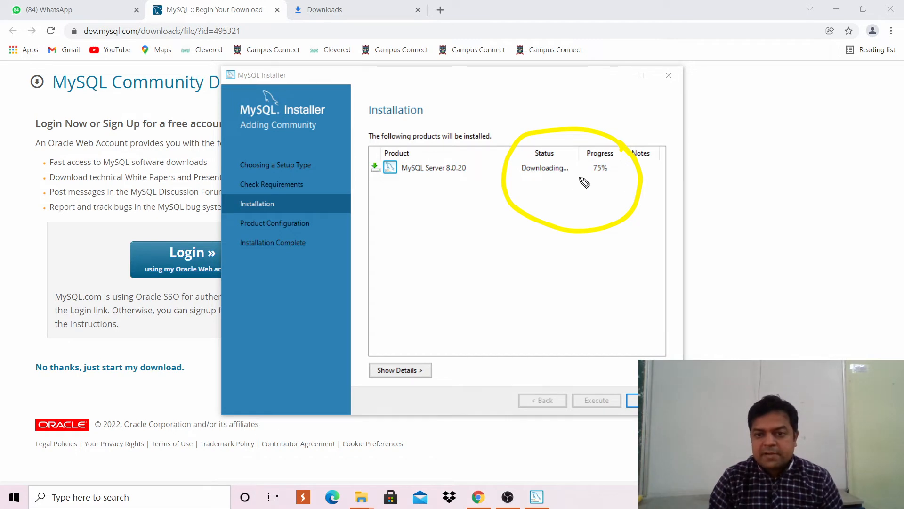
left_click_drag(578, 177, 638, 178)
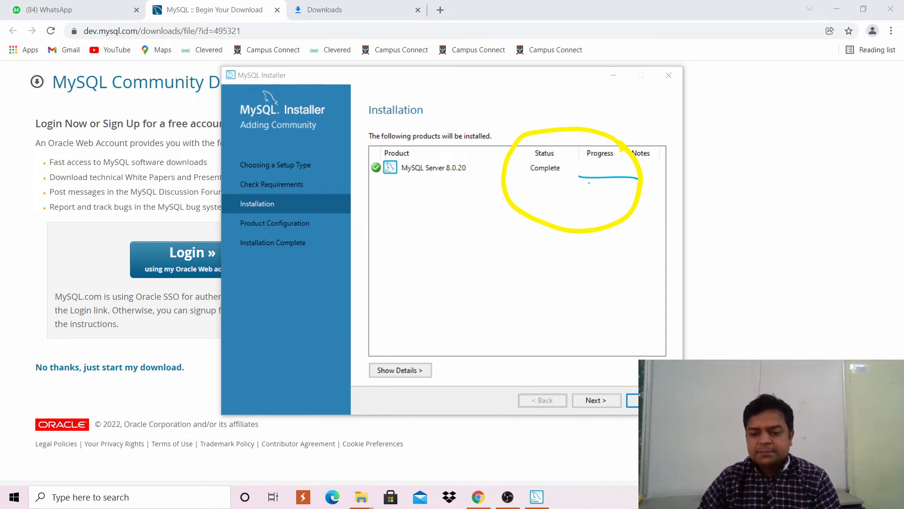
Accept the default standalone server, type and networking, and authentication settings to reach Accounts and Roles.
left_click(594, 401)
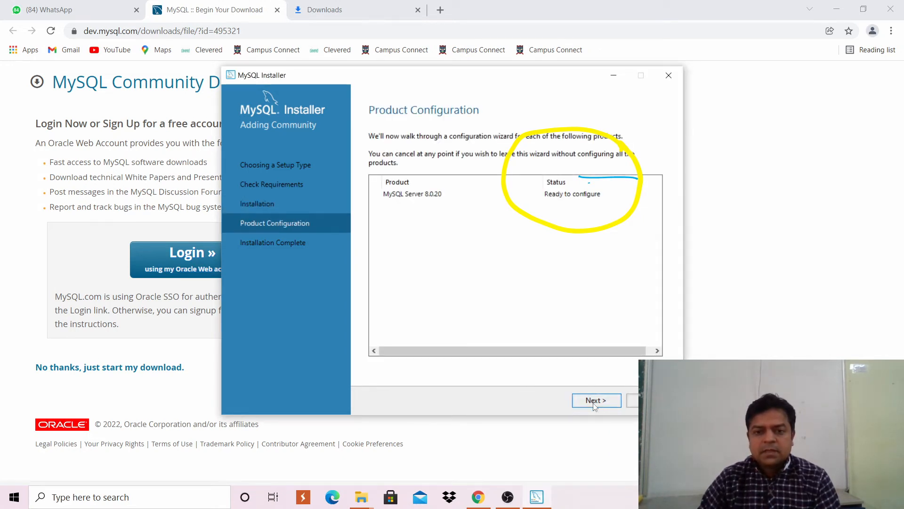
left_click(594, 400)
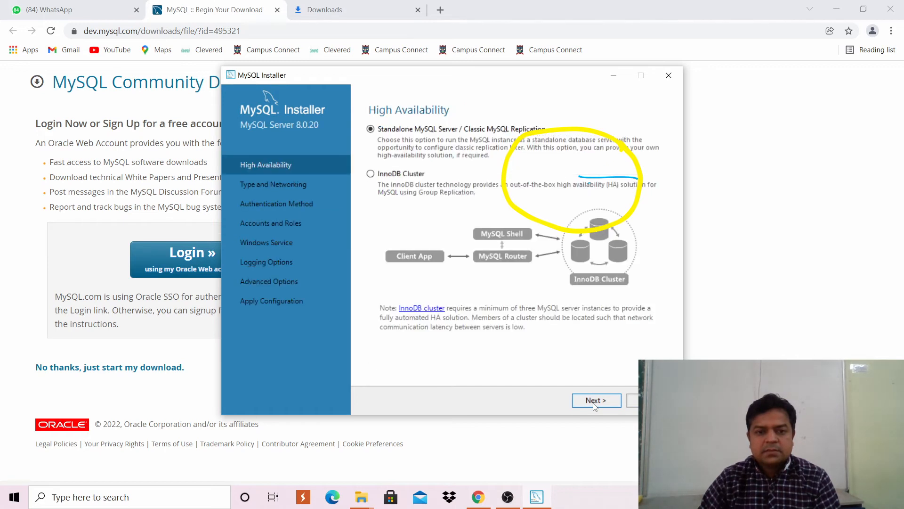
left_click(595, 400)
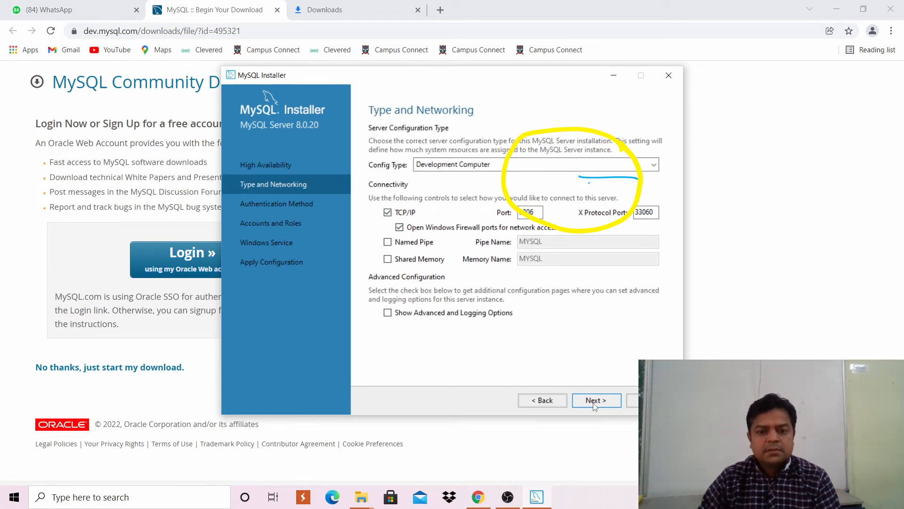
left_click(593, 404)
left_click(594, 402)
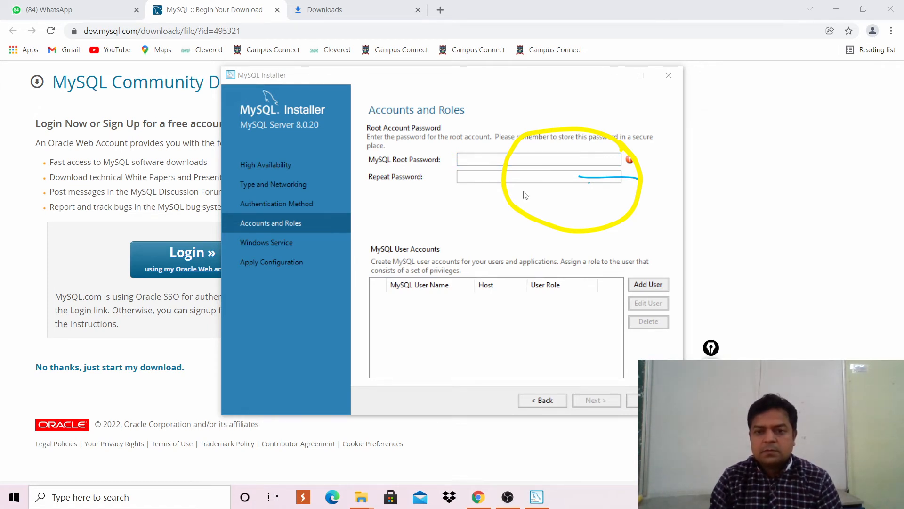
Enter the root account password and repeat it in the confirmation field.
left_click(533, 222)
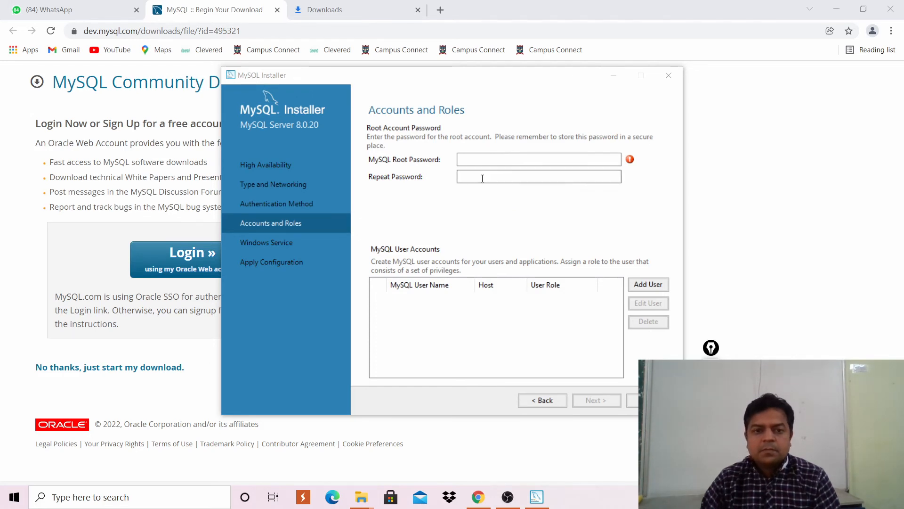
left_click(486, 160)
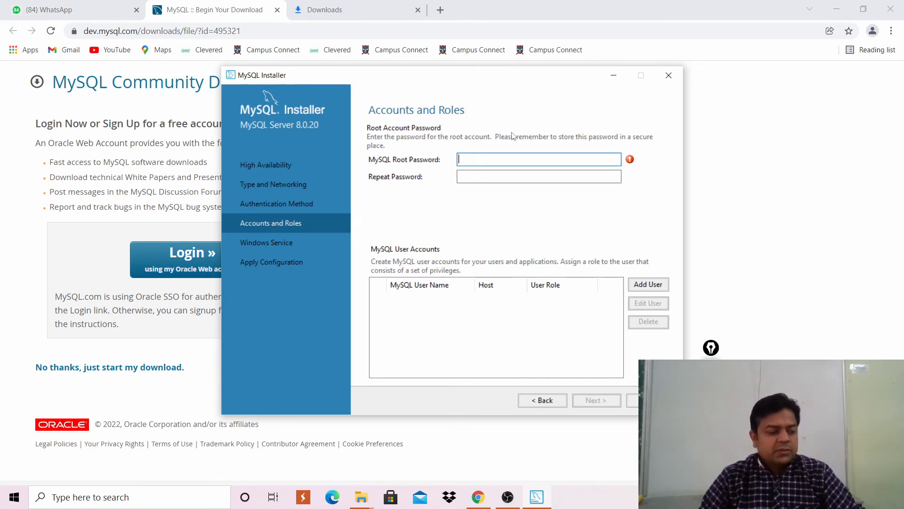
type("r")
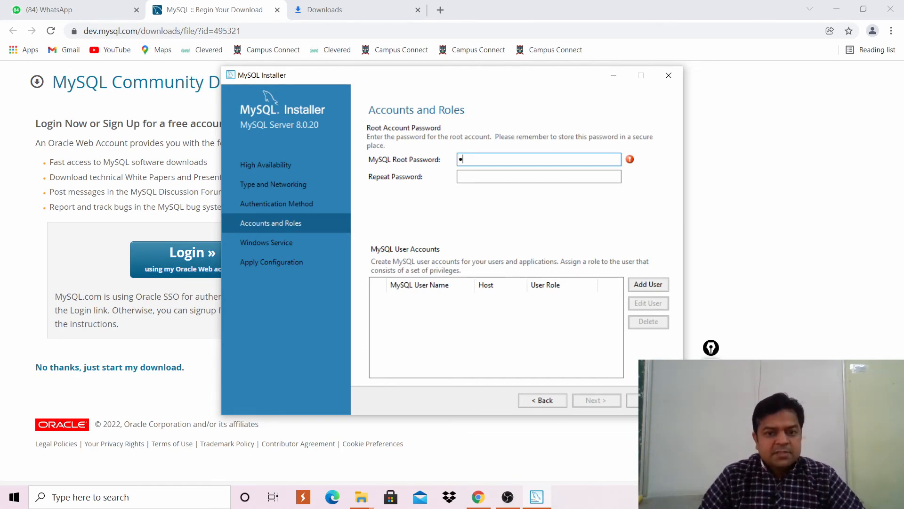
type("oo")
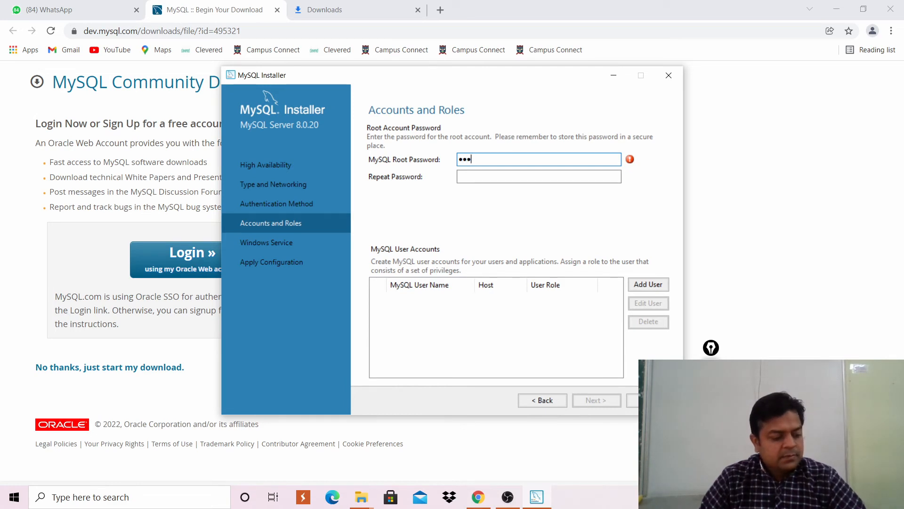
type("t12")
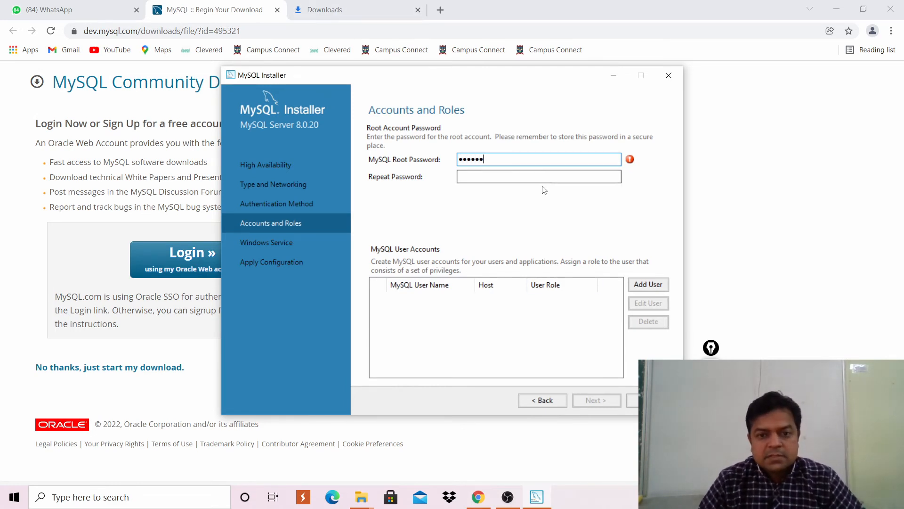
left_click(500, 177)
type("r")
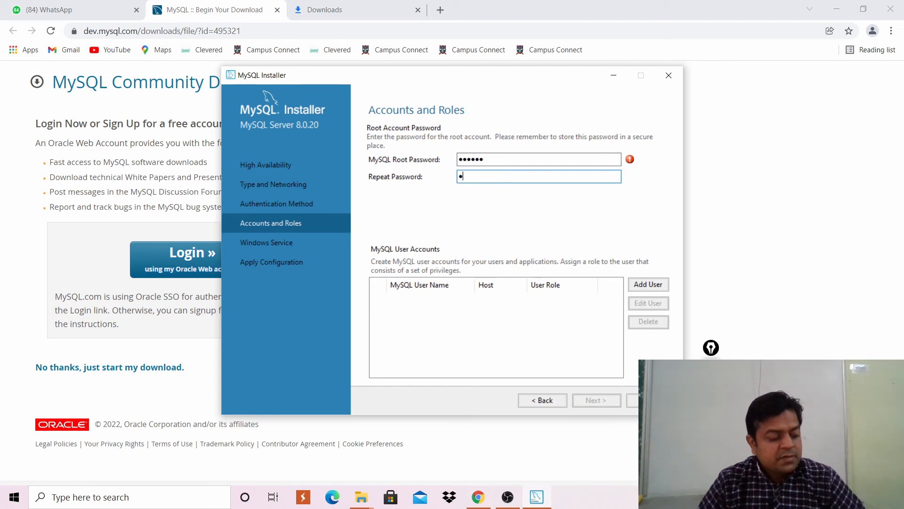
type("oot1")
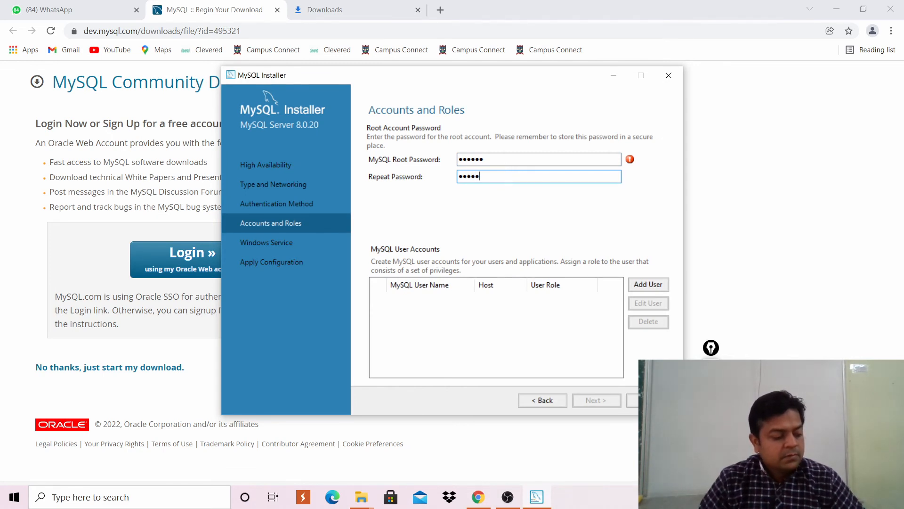
type("2")
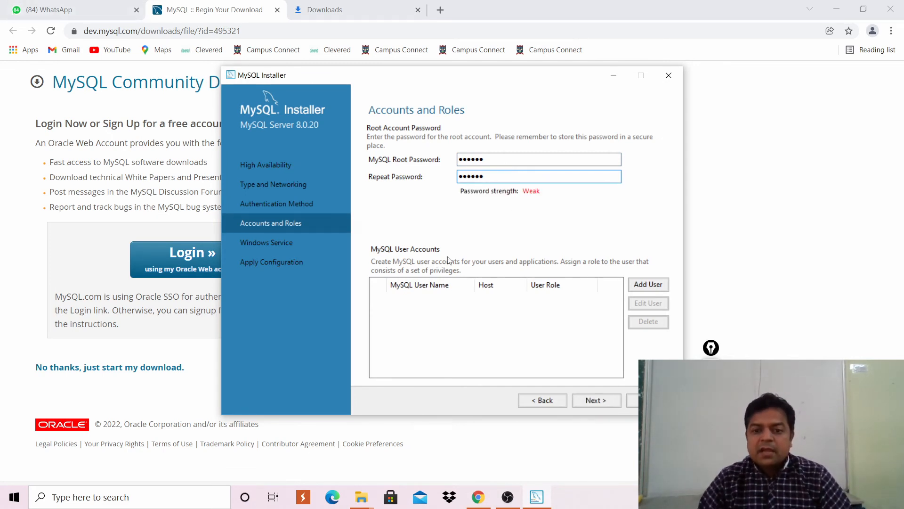
Skip adding any extra MySQL user account and continue to the Windows Service settings.
left_click(653, 286)
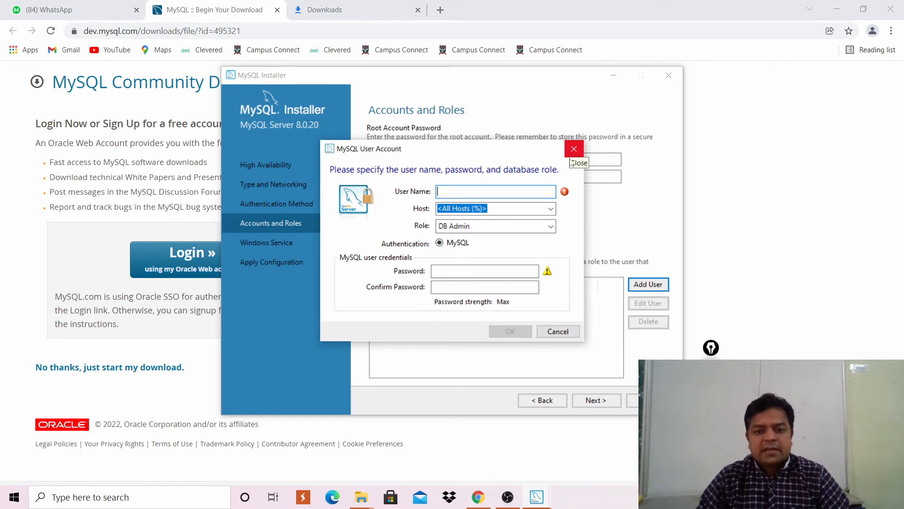
left_click(557, 332)
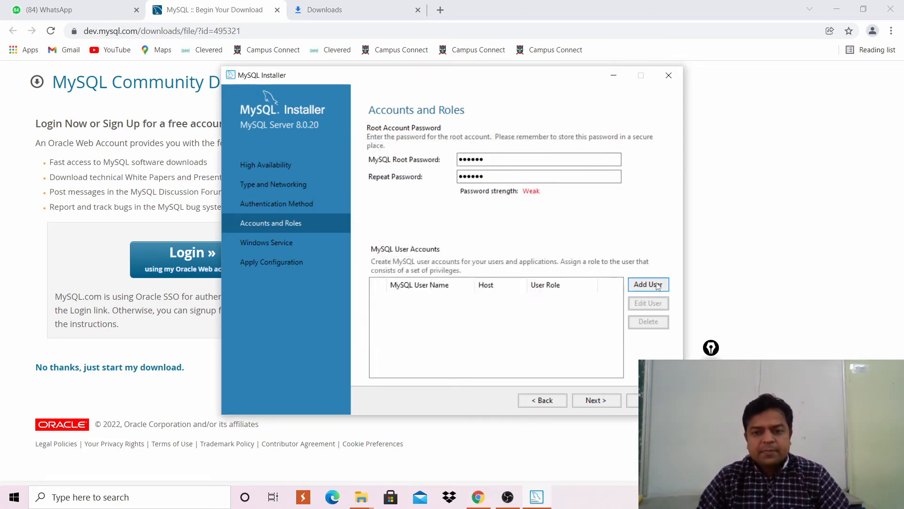
left_click(593, 400)
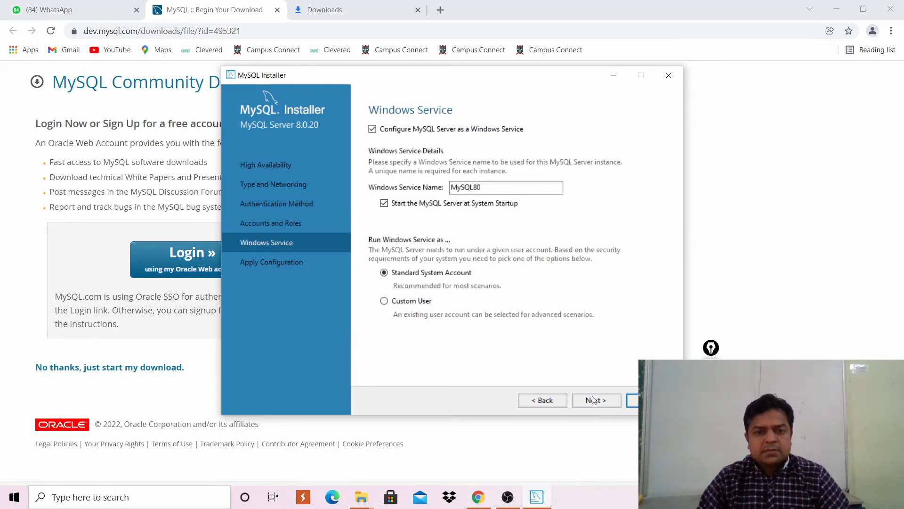
Start applying the MySQL Server 8.0.20 configuration steps.
left_click(593, 399)
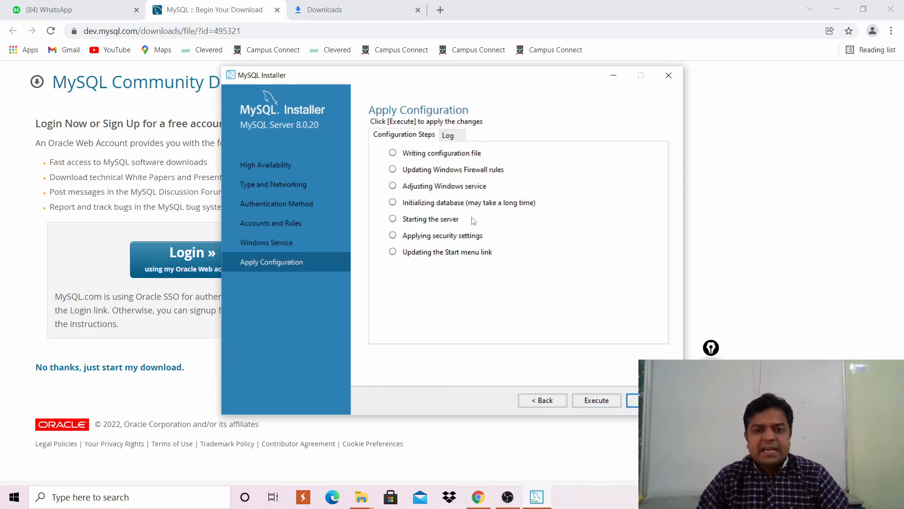
left_click(596, 400)
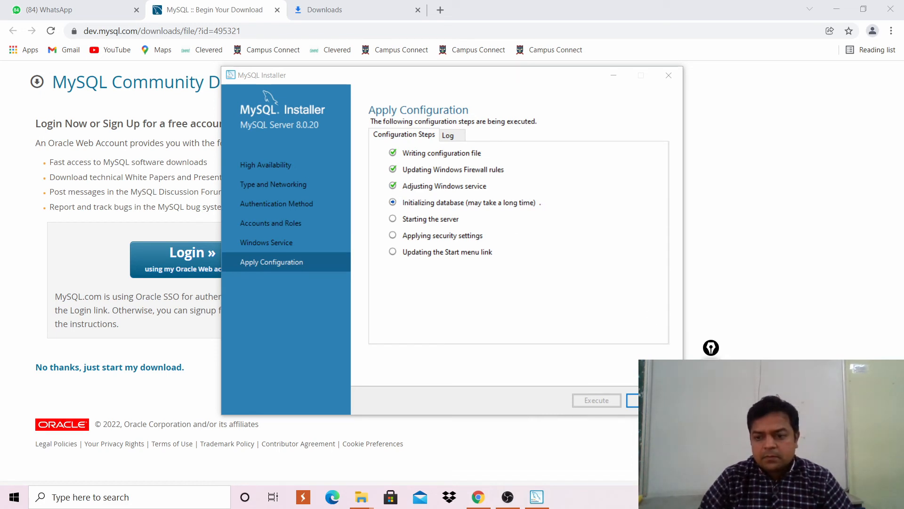
left_click_drag(711, 348, 736, 236)
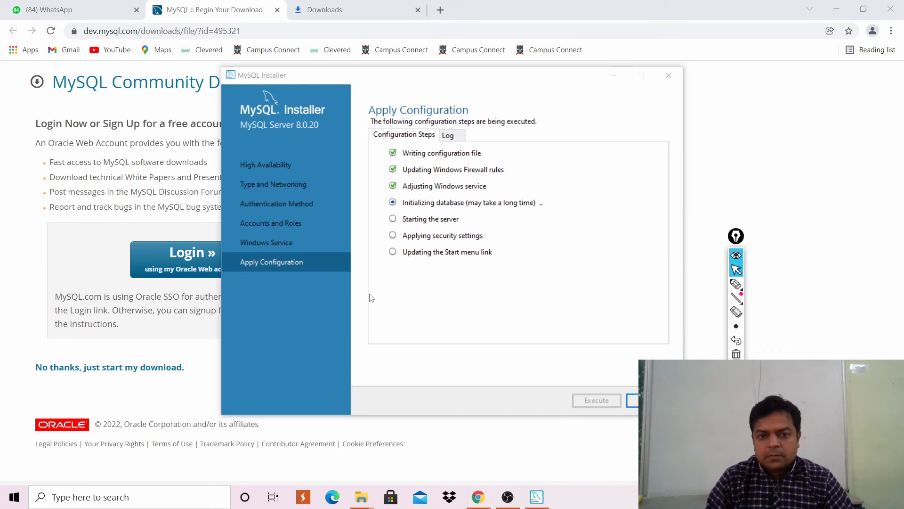
left_click(364, 228)
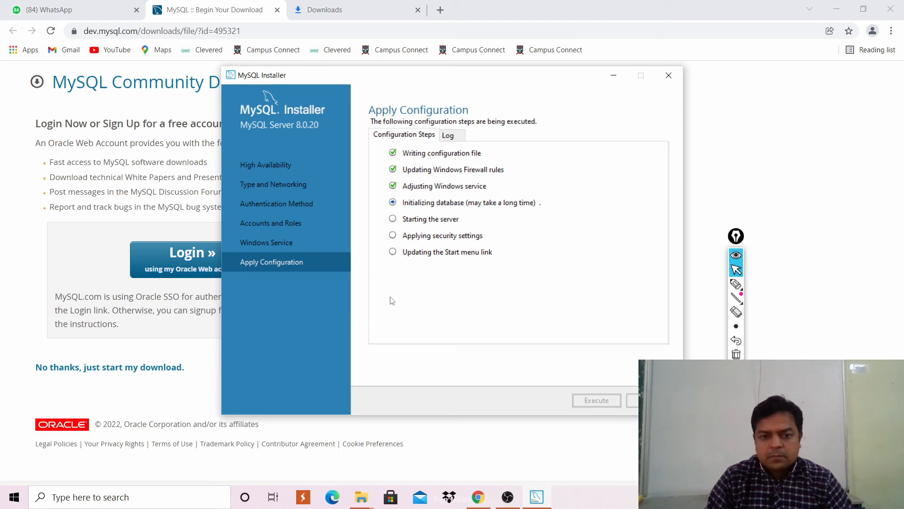
Annotate the completed, running (Initializing database) and pending configuration steps, then erase the marks.
left_click(736, 284)
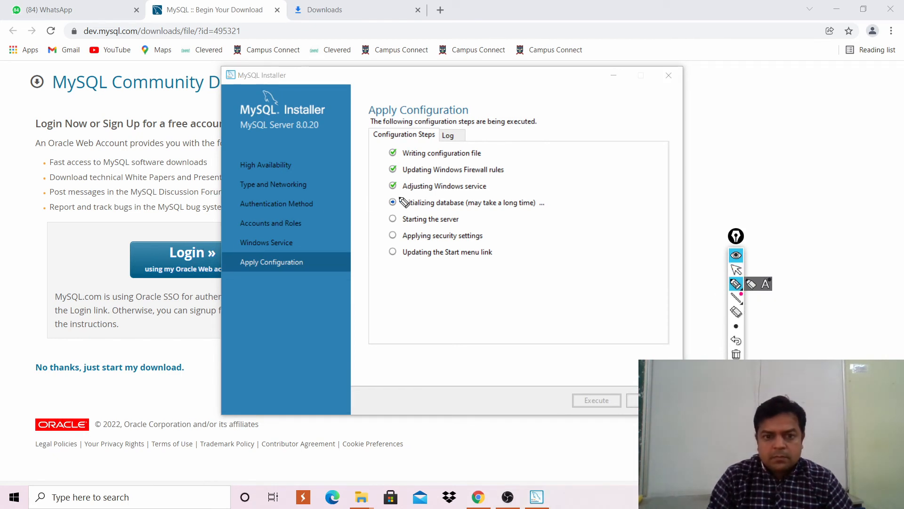
mouse_move(404, 192)
left_mouse_down()
mouse_move(380, 203)
mouse_move(404, 215)
mouse_move(406, 194)
mouse_move(383, 220)
mouse_move(398, 231)
mouse_move(403, 213)
left_mouse_up()
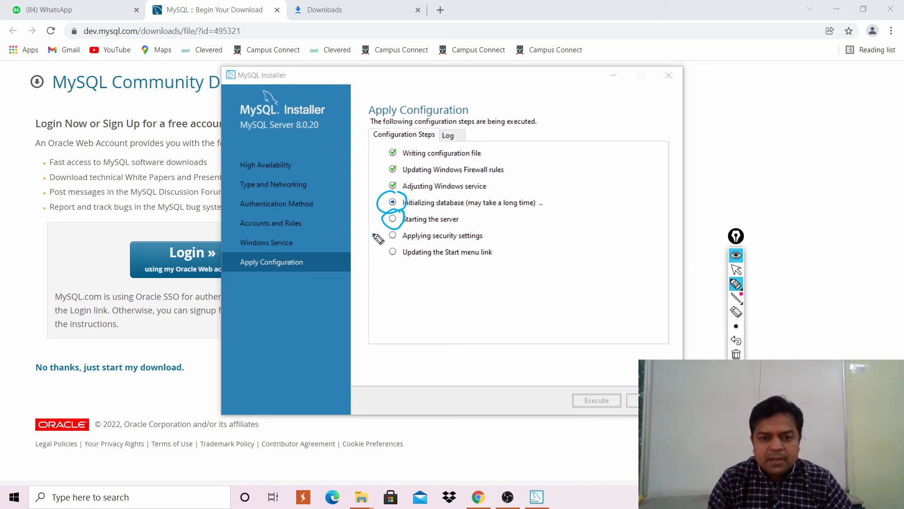
mouse_move(374, 232)
left_mouse_down()
mouse_move(392, 273)
mouse_move(513, 257)
mouse_move(474, 229)
mouse_move(384, 234)
left_mouse_up()
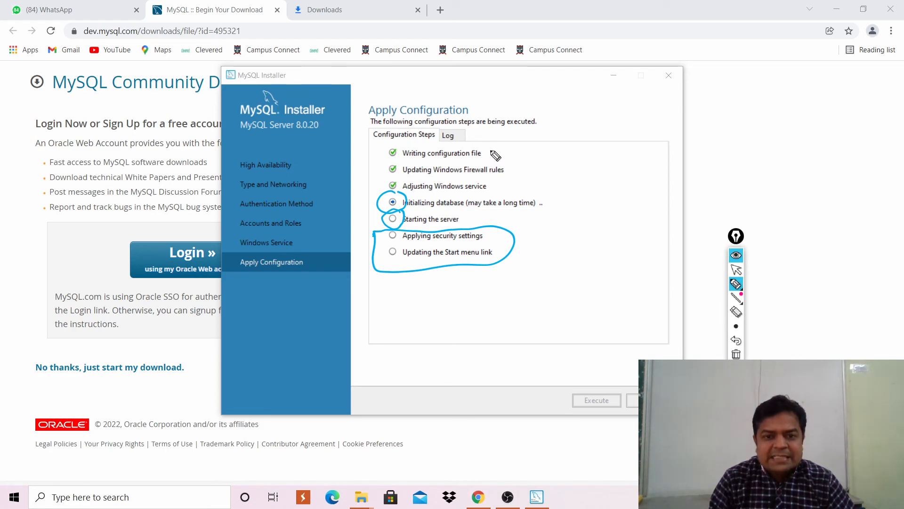
mouse_move(492, 143)
left_mouse_down()
mouse_move(384, 146)
mouse_move(377, 180)
mouse_move(500, 188)
mouse_move(514, 158)
mouse_move(491, 153)
left_mouse_up()
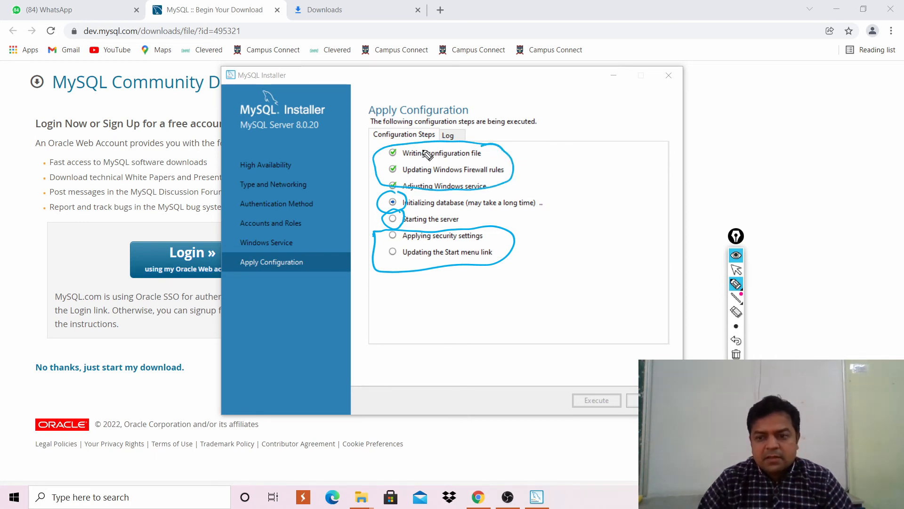
left_click(736, 311)
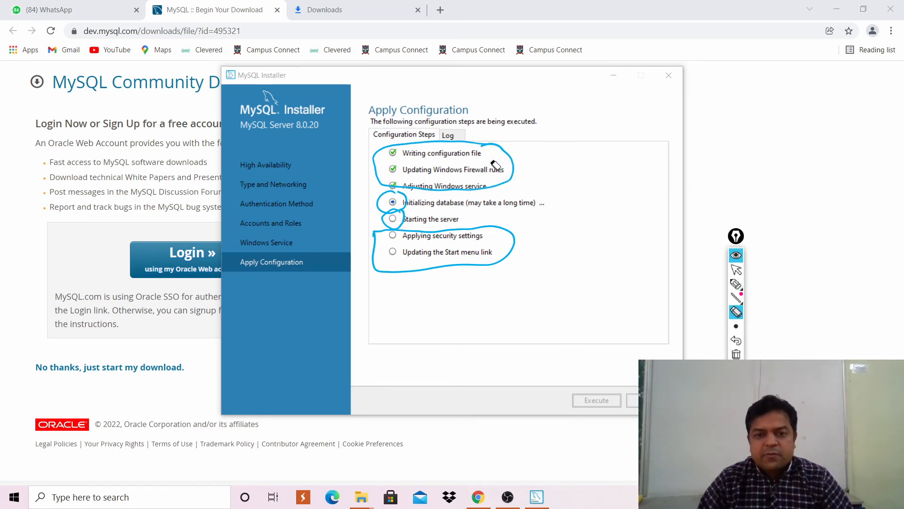
left_click(513, 160)
left_click(492, 271)
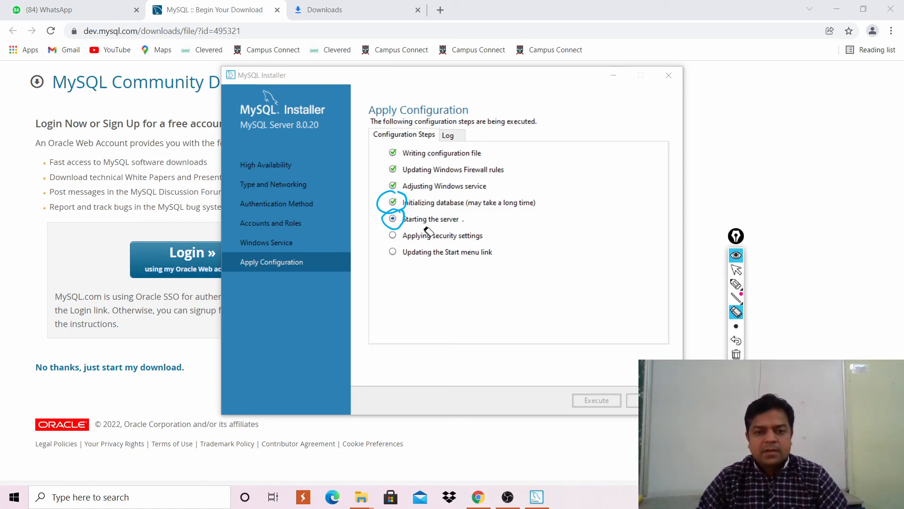
left_click(405, 197)
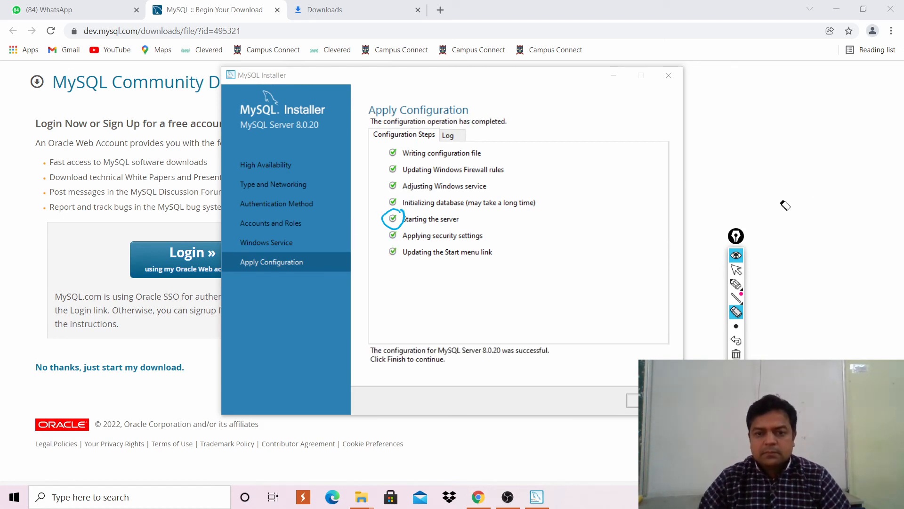
Finish the server configuration and close MySQL Installer from the Installation Complete page.
left_click(736, 269)
key("Return")
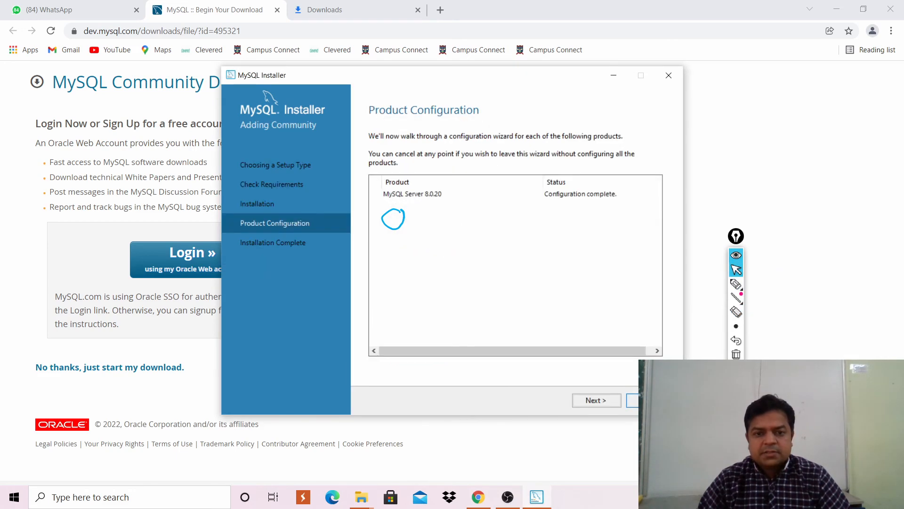
left_click(612, 405)
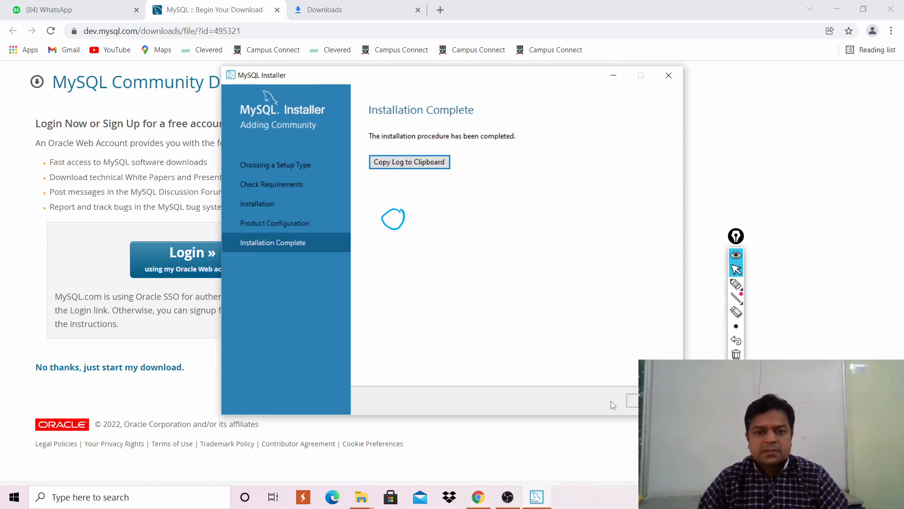
left_click(635, 408)
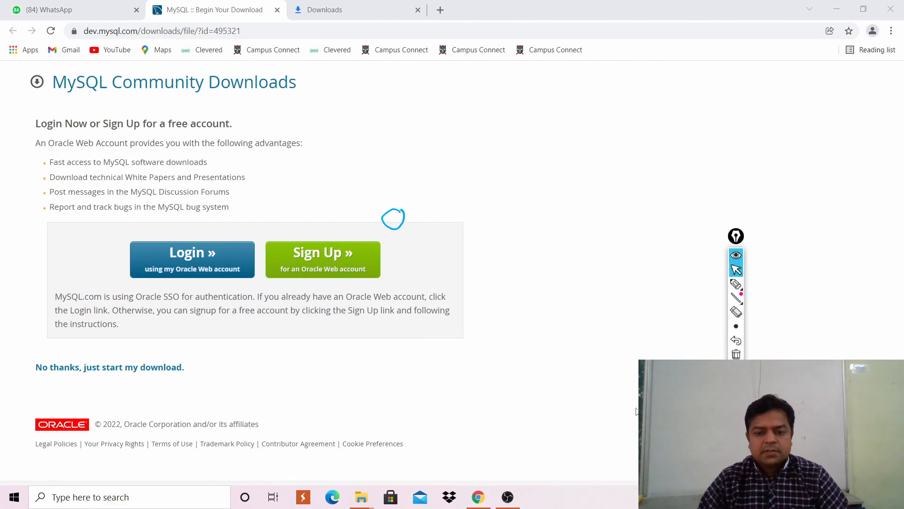
Search 'mysql' in Windows Search, launch MySQL 8.0 Command Line Client and maximize it.
left_click(197, 495)
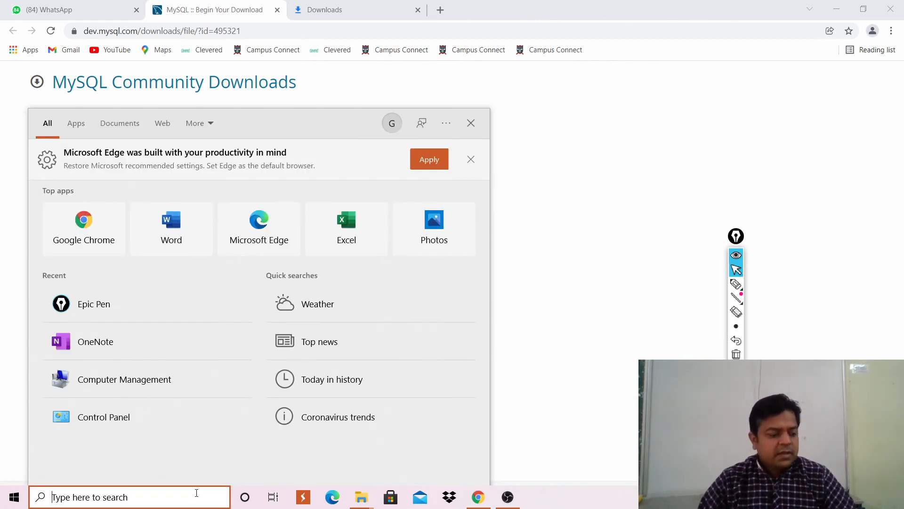
type("my")
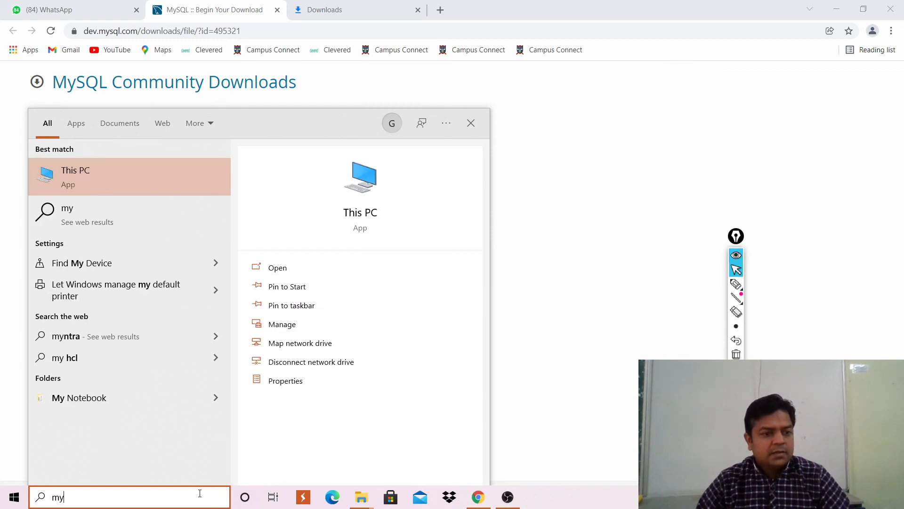
type("sq")
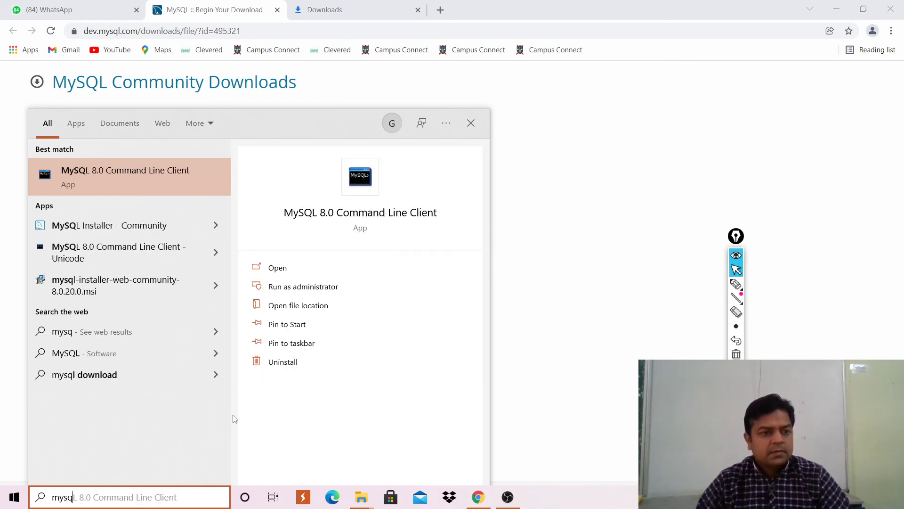
left_click(137, 181)
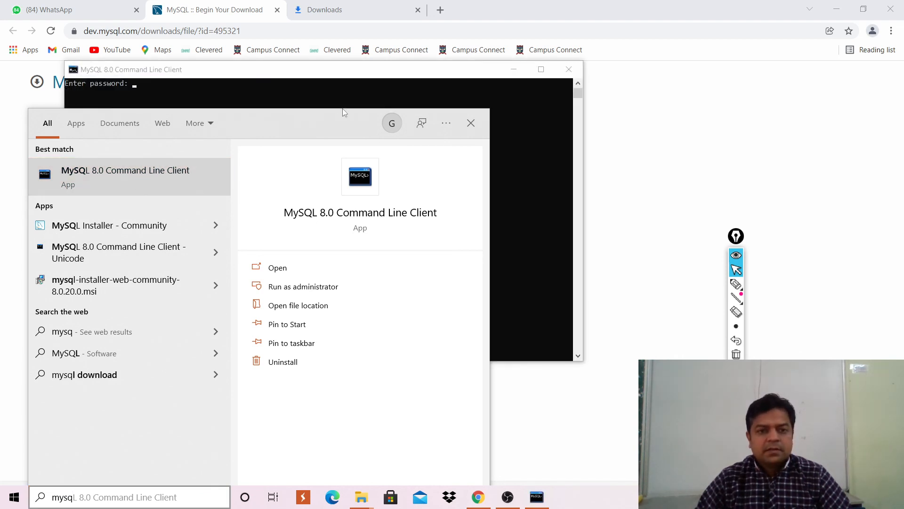
left_click(329, 97)
left_click(547, 70)
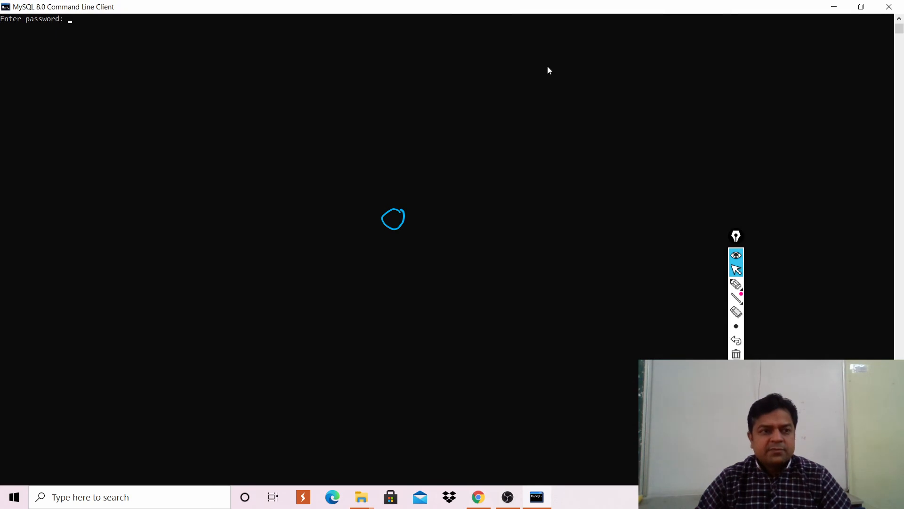
Log in with the root password and run 'show databases;' to list the databases.
type("***")
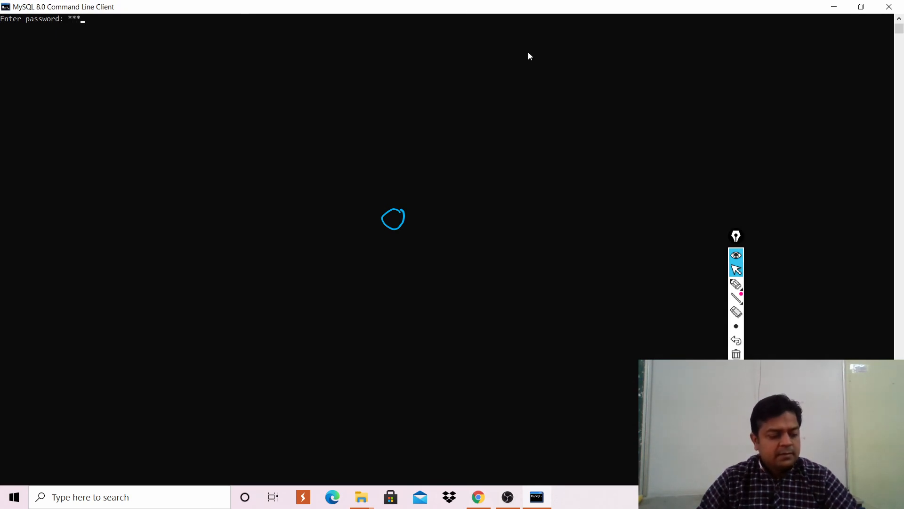
type("*")
key("Return")
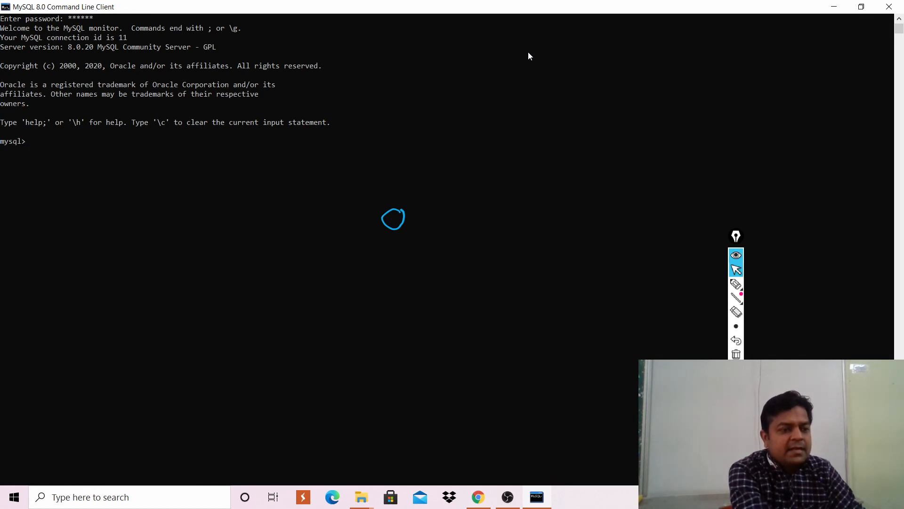
type("show databases;")
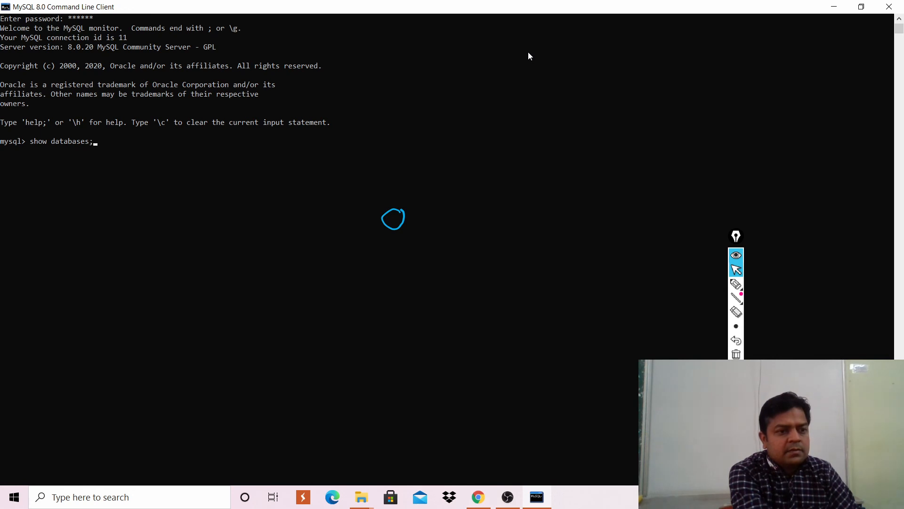
key("Return")
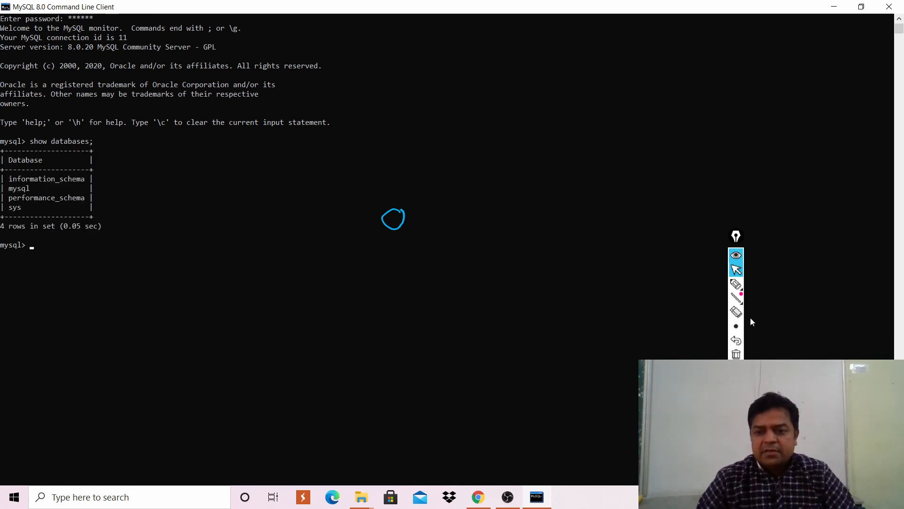
left_click(735, 268)
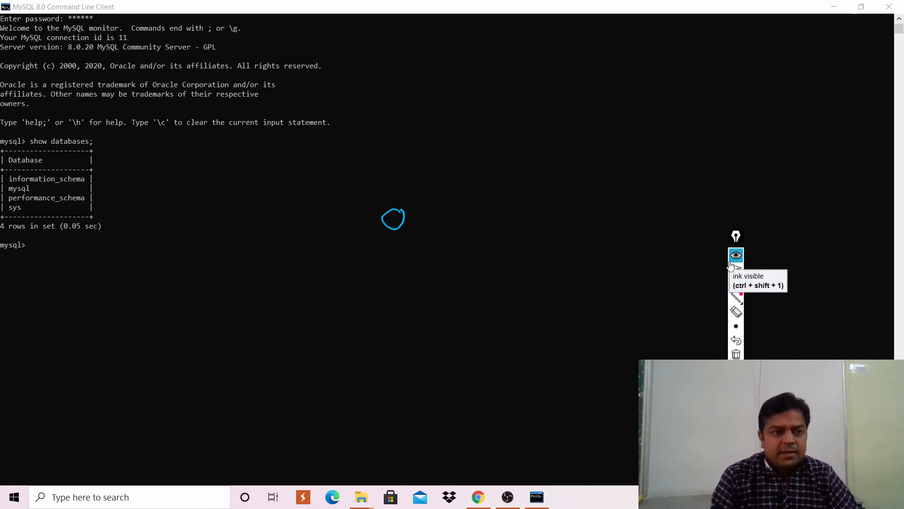
left_click(736, 284)
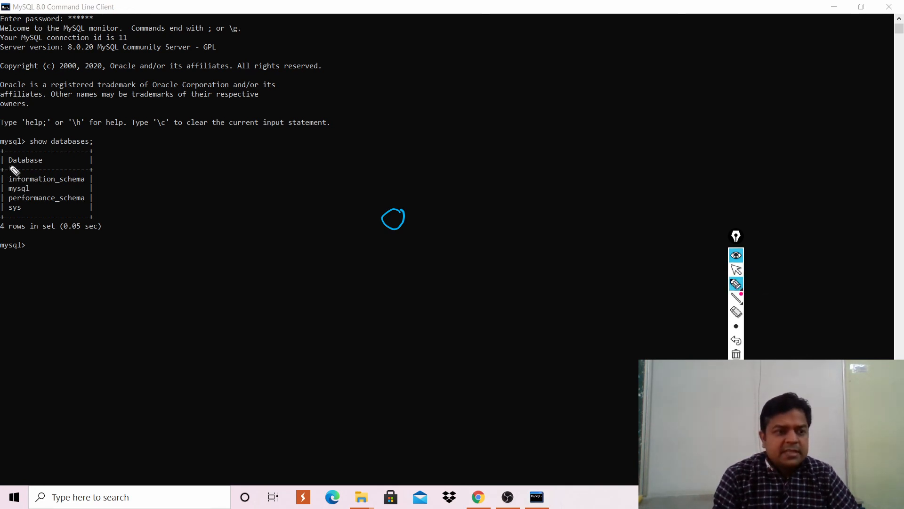
mouse_move(10, 165)
left_mouse_down()
mouse_move(3, 170)
mouse_move(24, 227)
left_mouse_up()
mouse_move(93, 153)
left_mouse_down()
mouse_move(103, 151)
mouse_move(83, 220)
left_mouse_up()
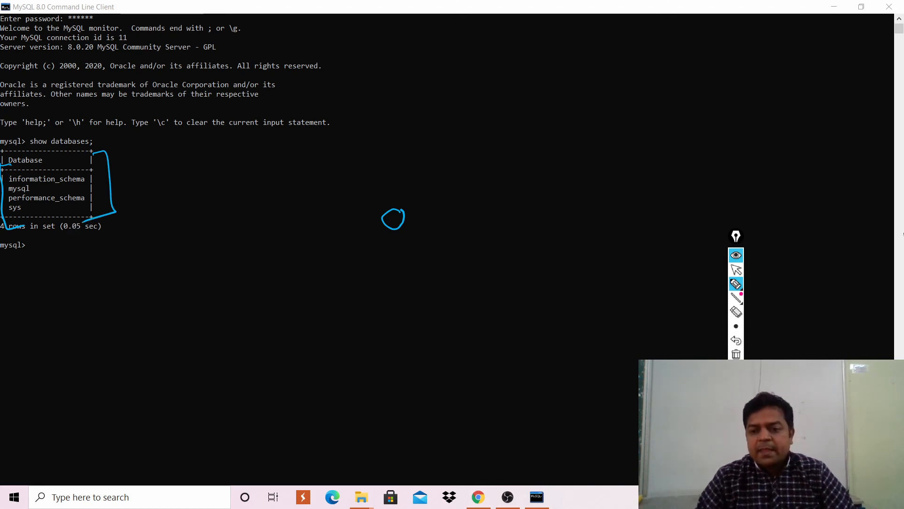
left_click(738, 287)
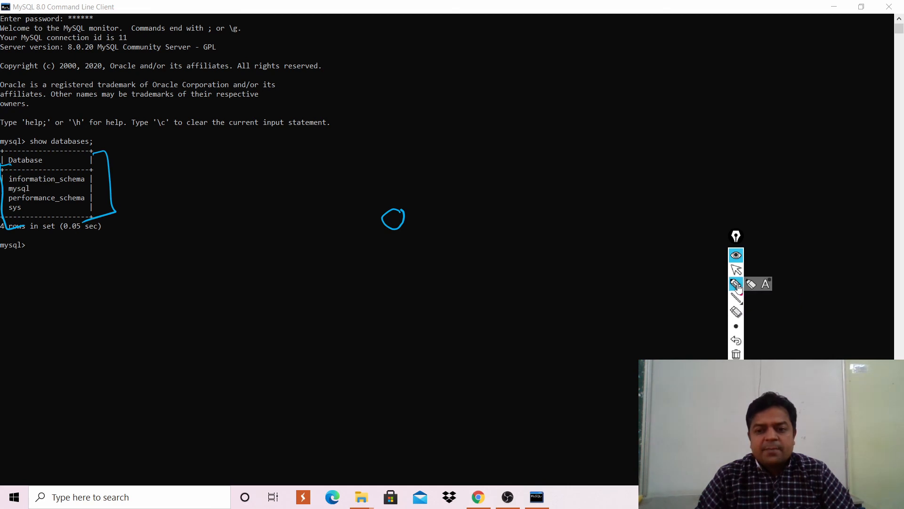
left_click_drag(738, 239, 742, 386)
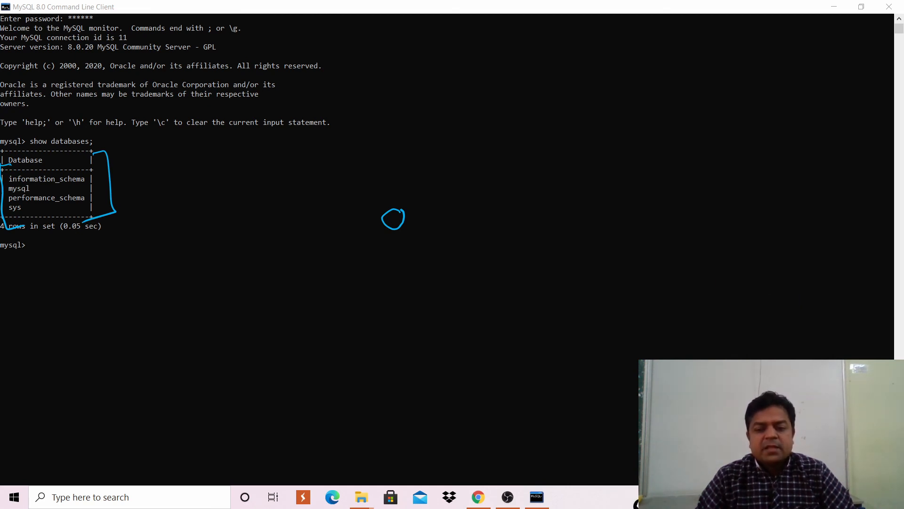